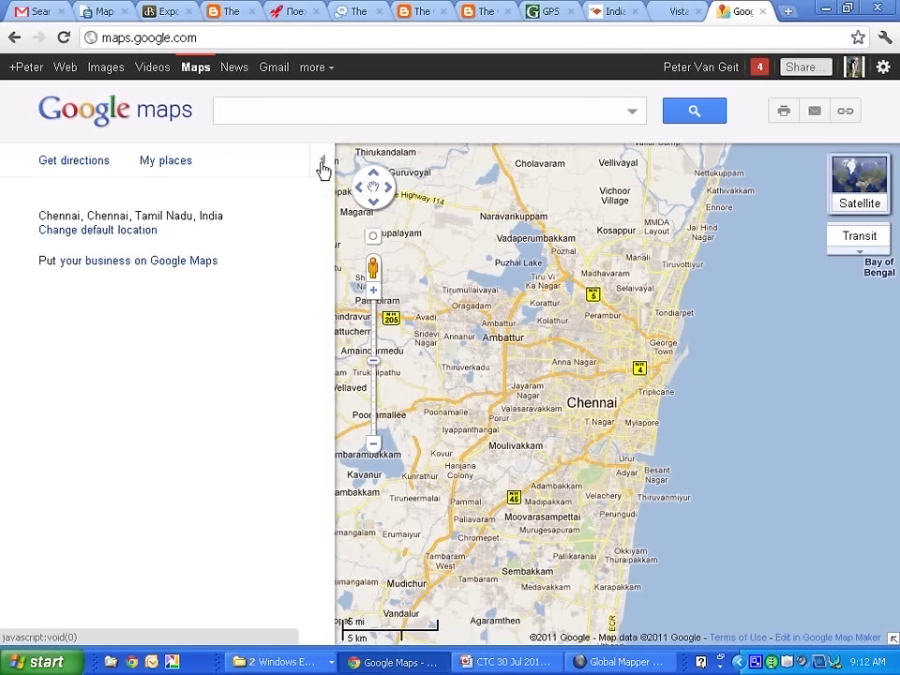
- Collapse the side panel and explore the map around Chennai and southern India at different scales
left_click(323, 169)
left_click_drag(568, 214, 633, 296)
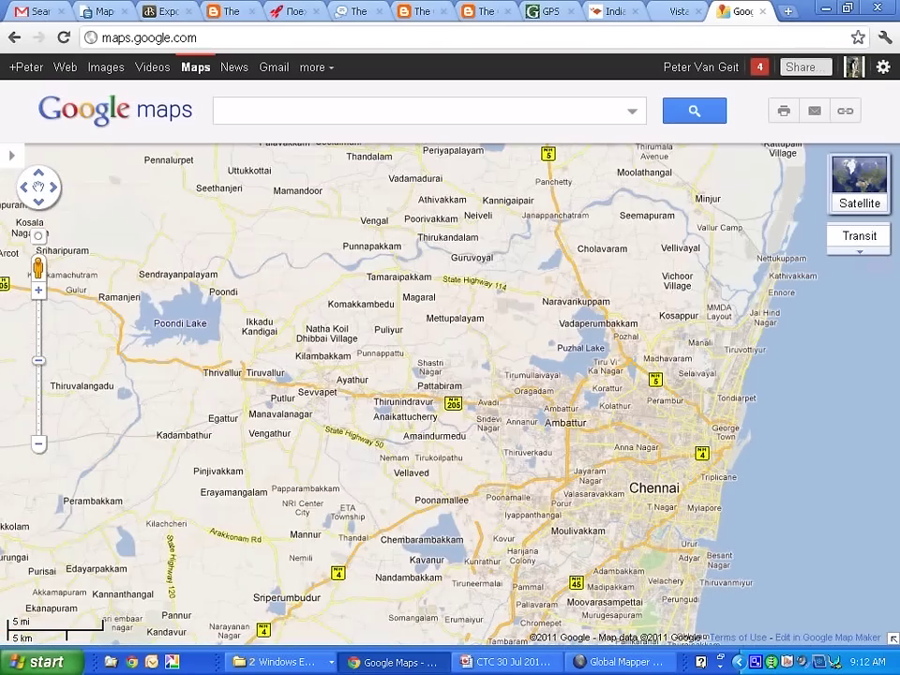
scroll(604, 314, "up", 1)
scroll(367, 333, "down", 1)
scroll(388, 359, "down", 1)
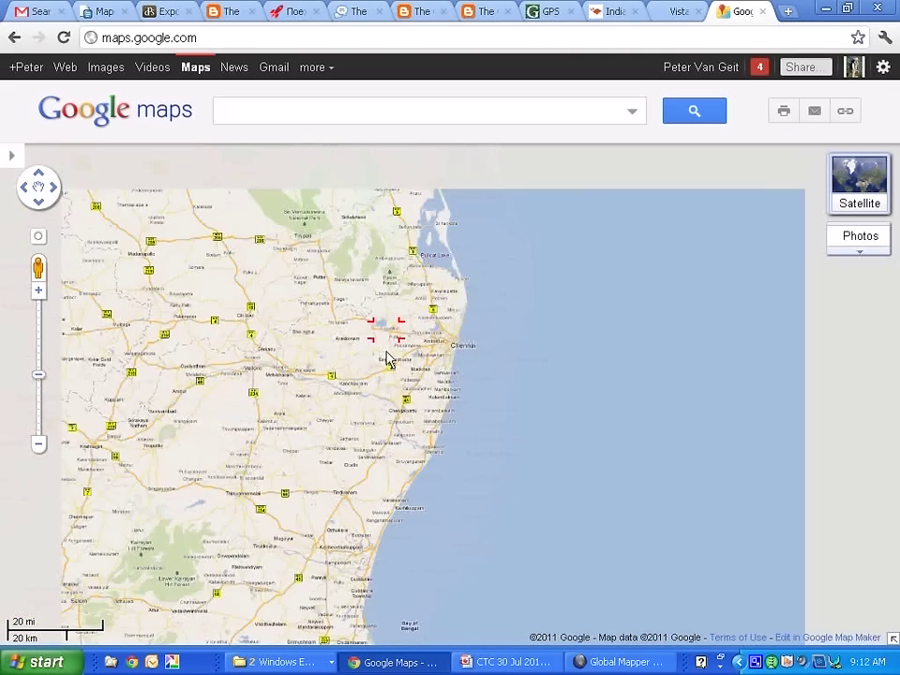
scroll(455, 372, "down", 1)
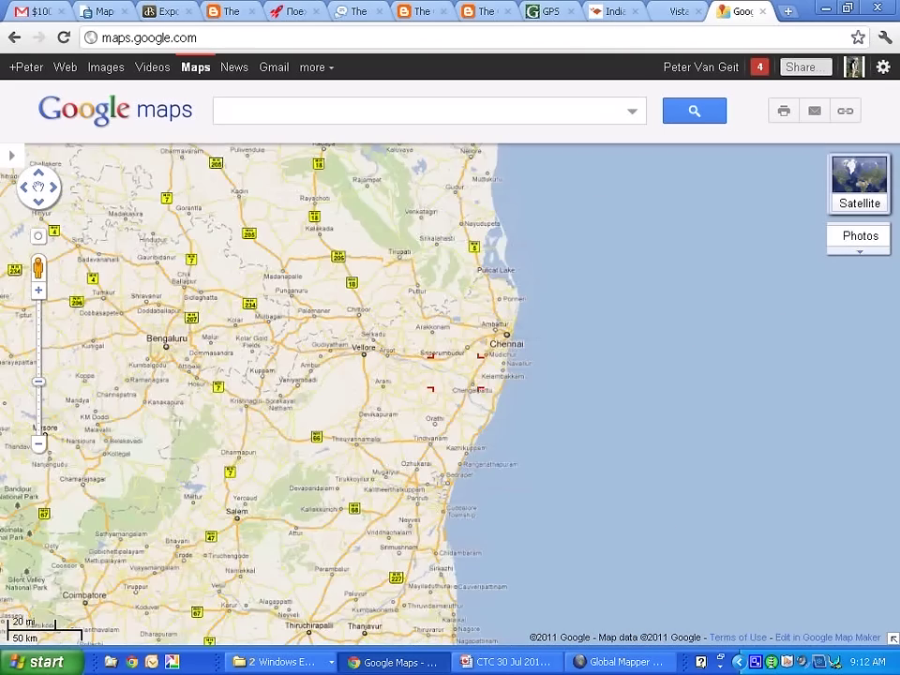
scroll(434, 382, "down", 1)
scroll(434, 382, "down", 1)
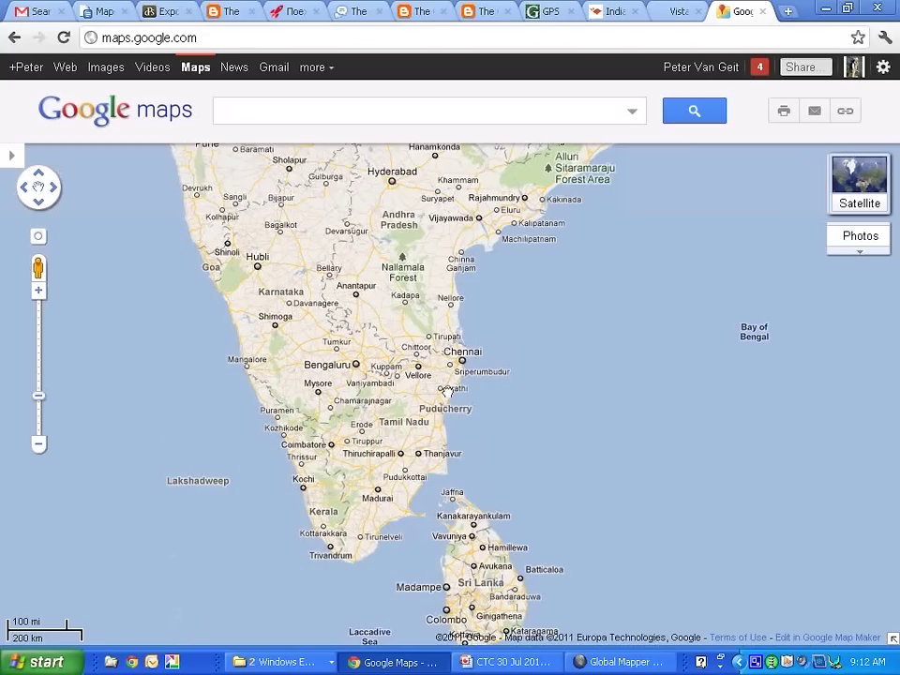
left_click_drag(448, 392, 503, 413)
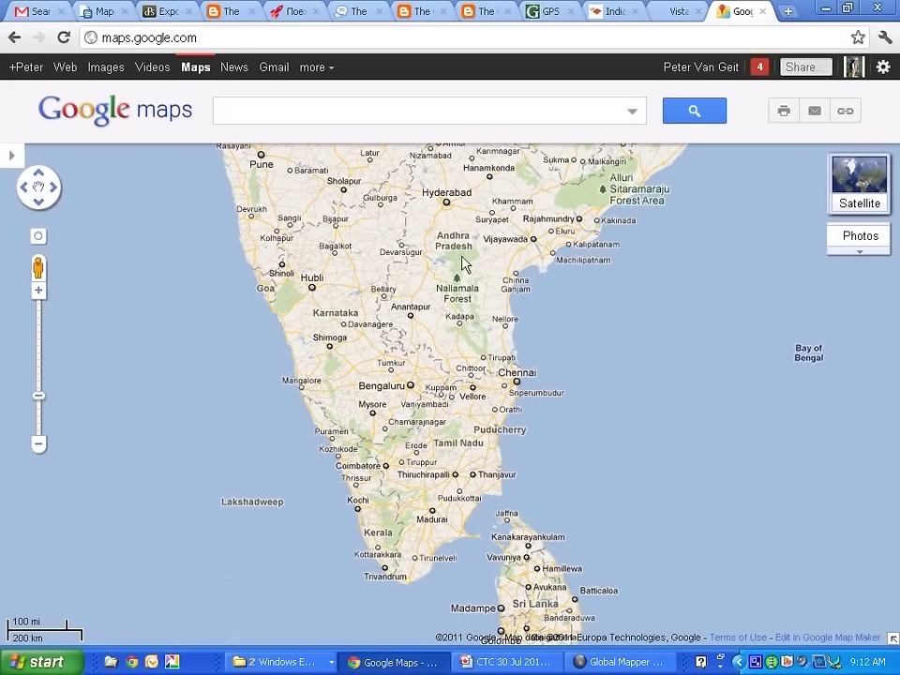
scroll(507, 372, "up", 1)
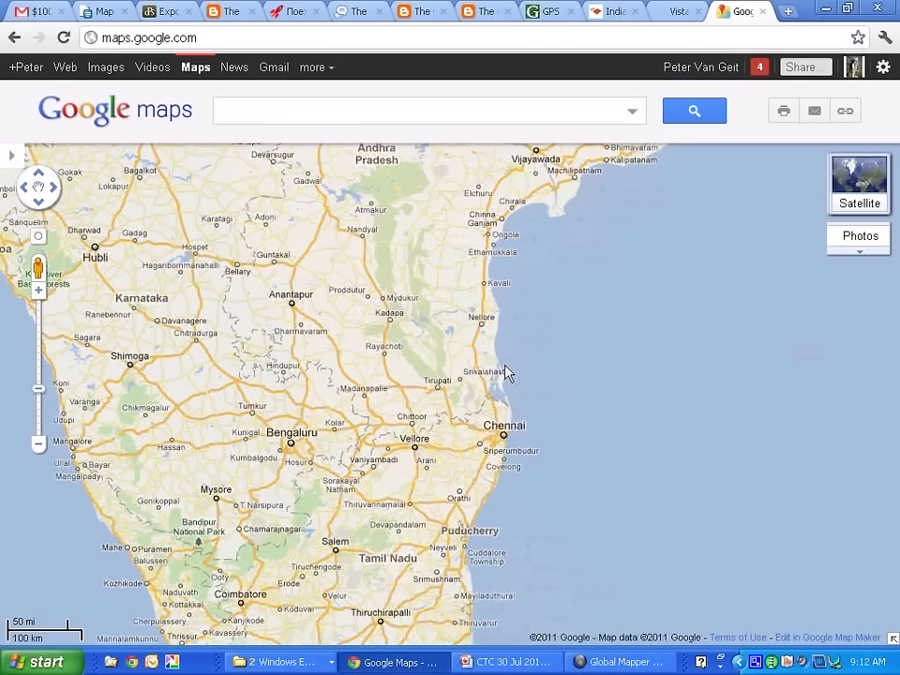
scroll(490, 447, "up", 1)
scroll(490, 447, "up", 3)
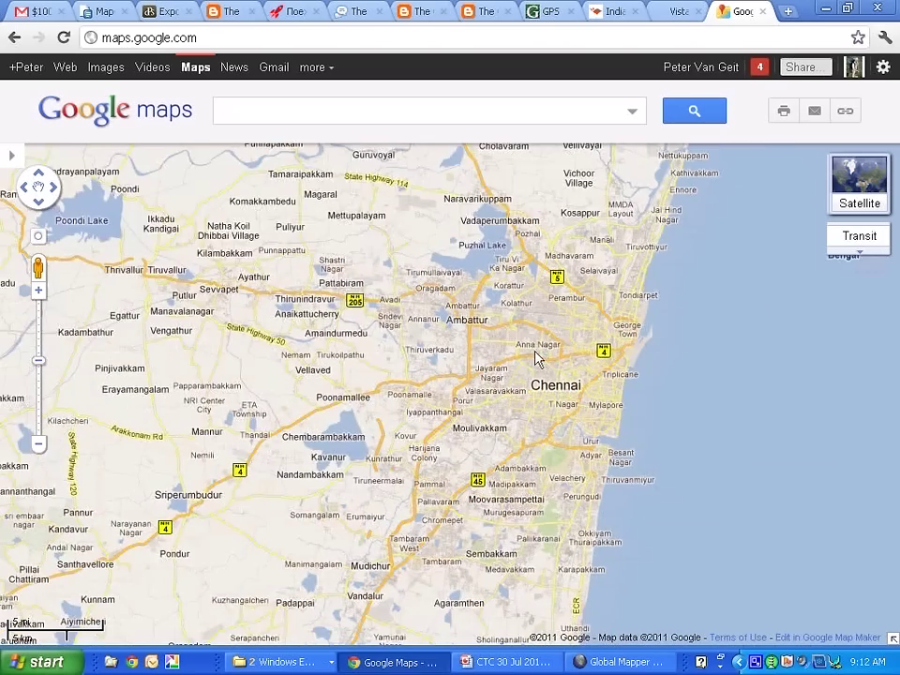
scroll(537, 359, "up", 1)
scroll(489, 303, "up", 1)
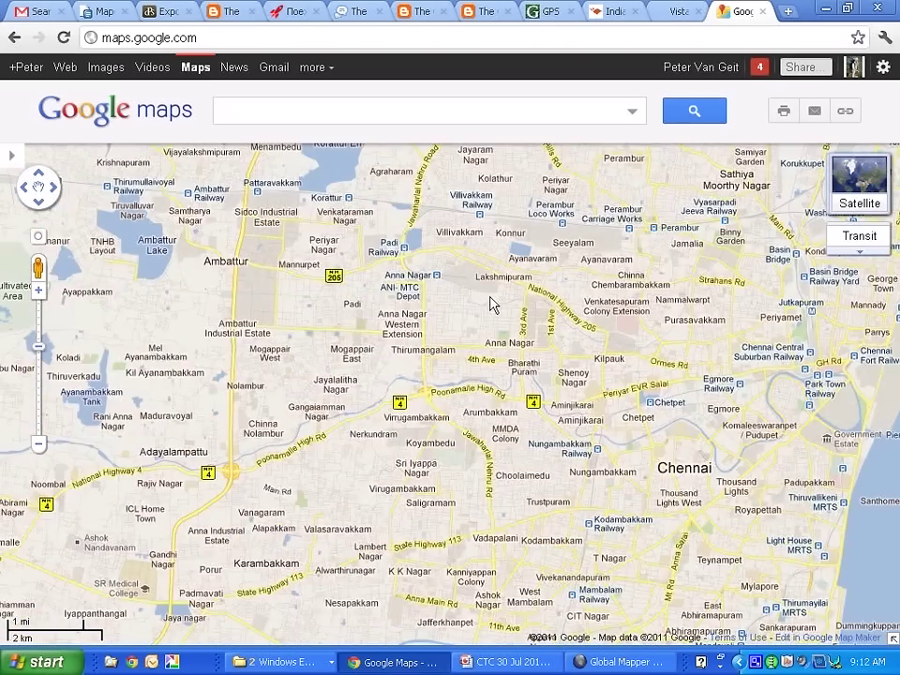
left_click_drag(490, 303, 538, 324)
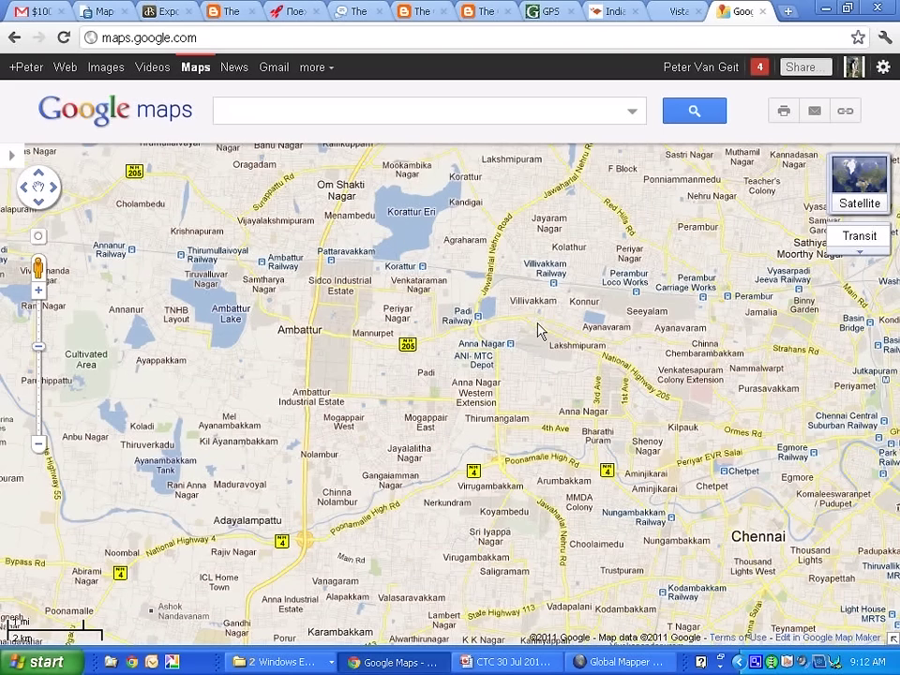
- Search the map for "pallavakam" and view the area around Pallavakam beach
left_click(309, 109)
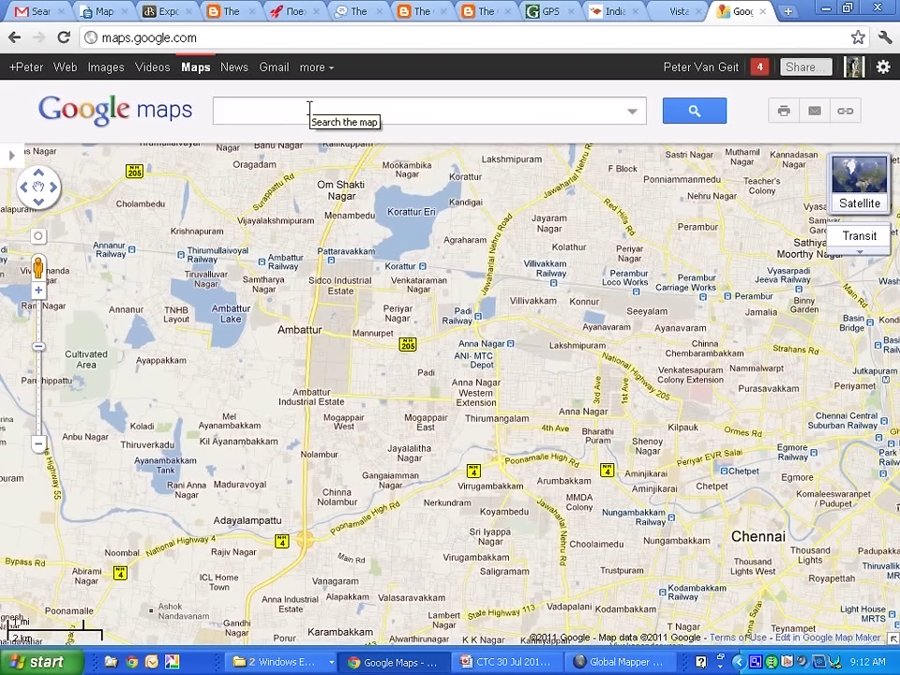
type("pallavakam")
key("Return")
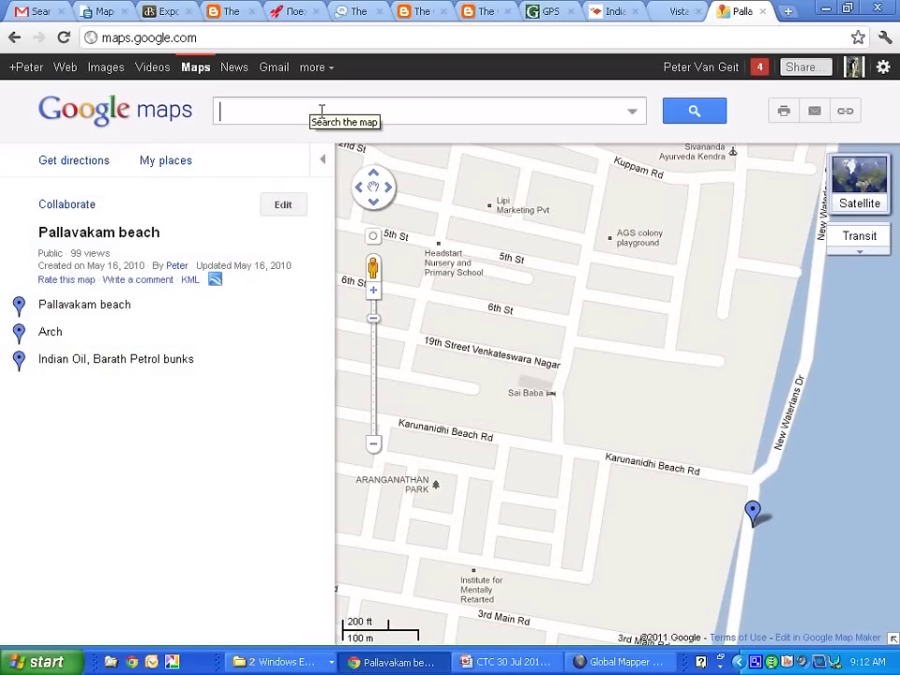
scroll(556, 373, "down", 1)
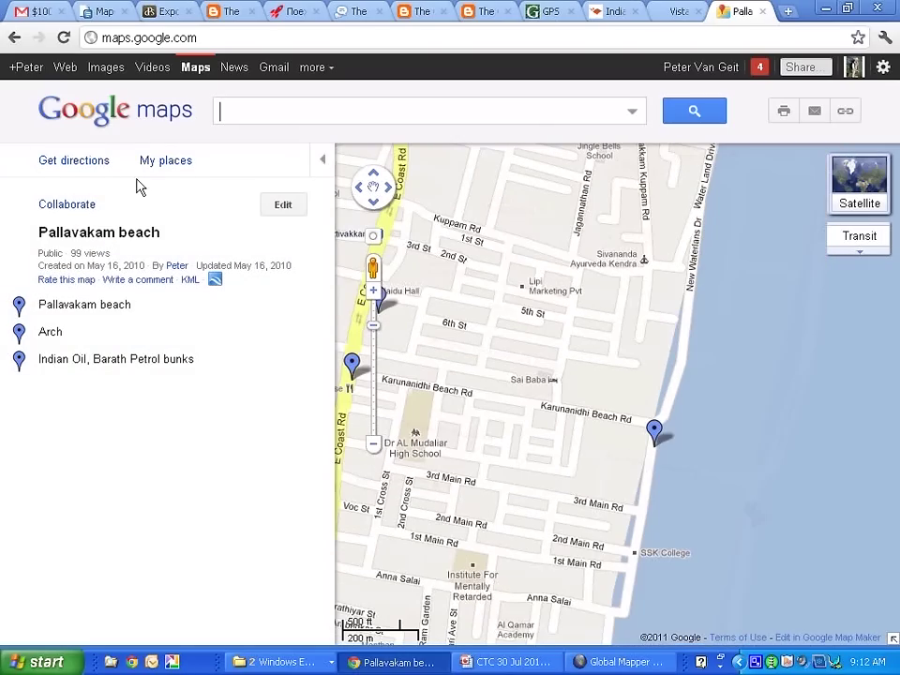
- Start a directions request with the suggested Pallavakkam Mosque, Voc Street, Tamil Nadu as the starting point
left_click(79, 161)
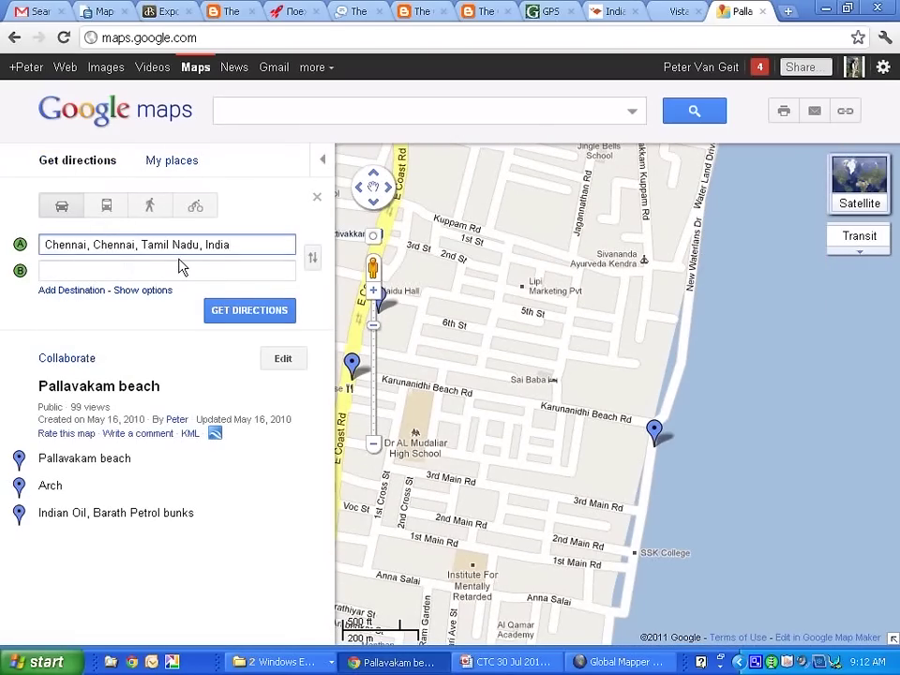
key("BackSpace")
key("BackSpace")
key("BackSpace")
key("BackSpace")
key("BackSpace")
key("BackSpace")
key("BackSpace")
key("BackSpace")
key("BackSpace")
key("BackSpace")
key("BackSpace")
key("BackSpace")
key("BackSpace")
key("BackSpace")
key("BackSpace")
key("BackSpace")
key("BackSpace")
key("BackSpace")
key("BackSpace")
key("BackSpace")
type("palla")
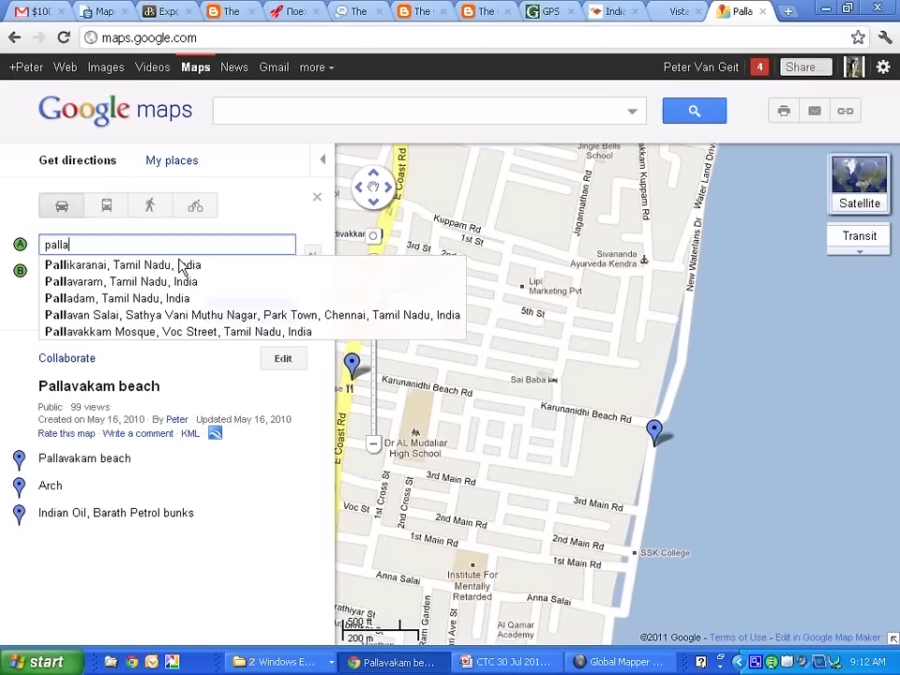
type("vakam")
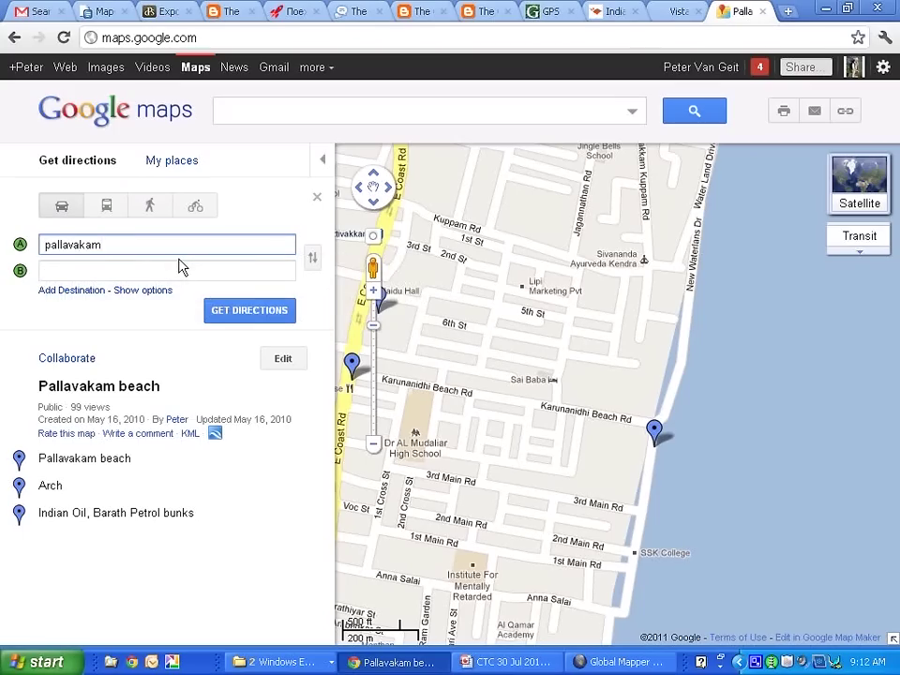
key("BackSpace")
key("BackSpace")
key("BackSpace")
type("k")
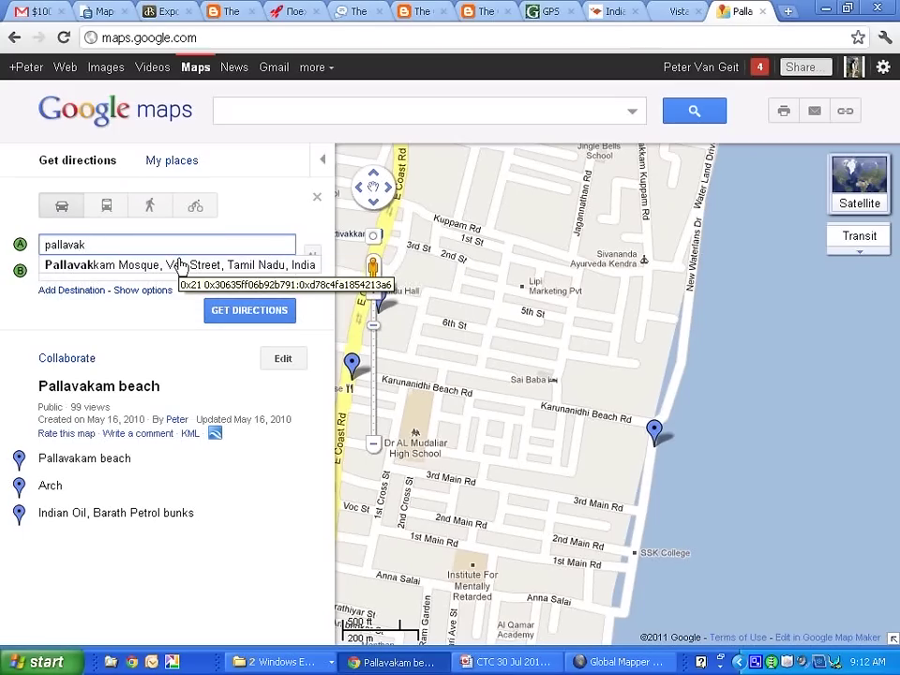
left_click(181, 265)
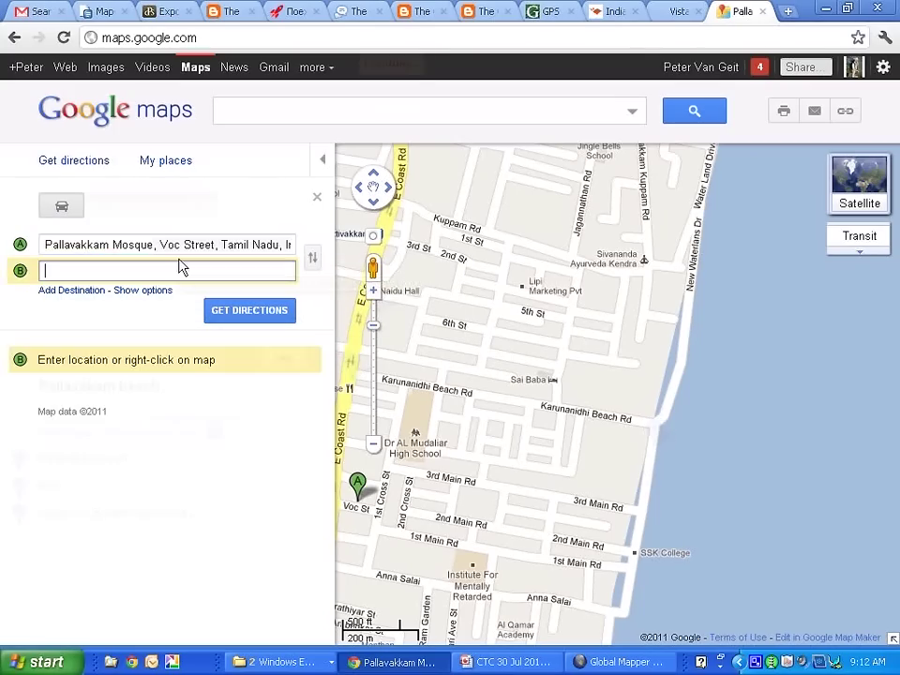
- Get driving directions to "nagalapuram", choosing the match in Chittoor, Andhra Pradesh as the destination
type("na")
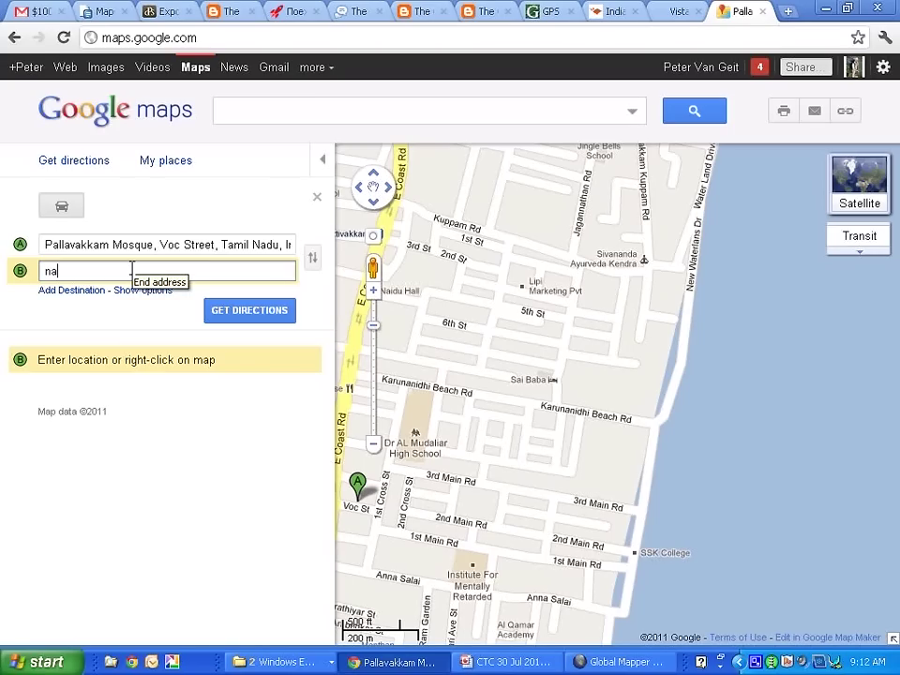
type("gal")
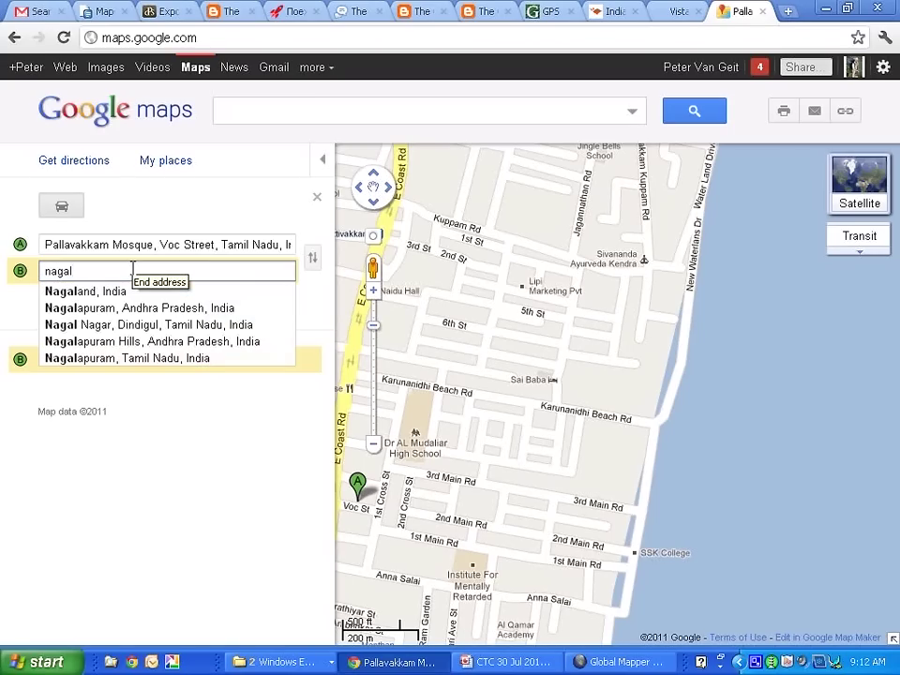
type("apuram")
key("Return")
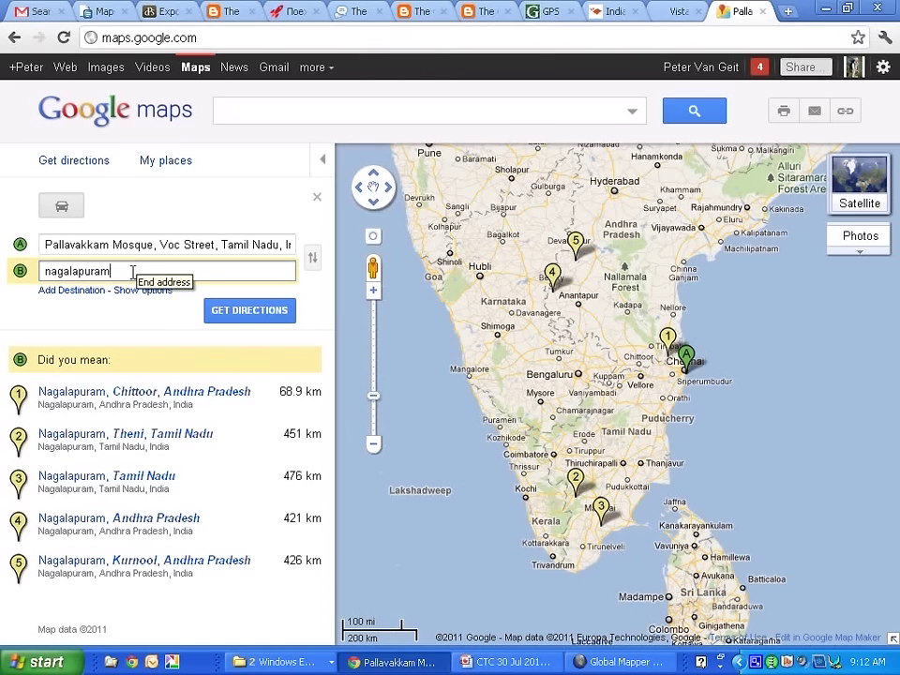
left_click(154, 392)
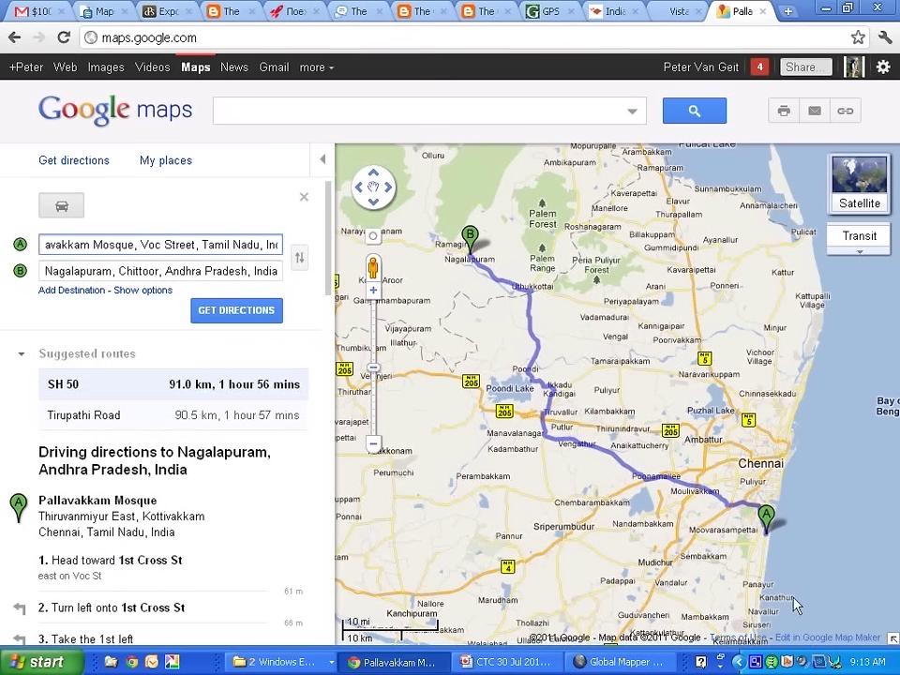
left_click(756, 662)
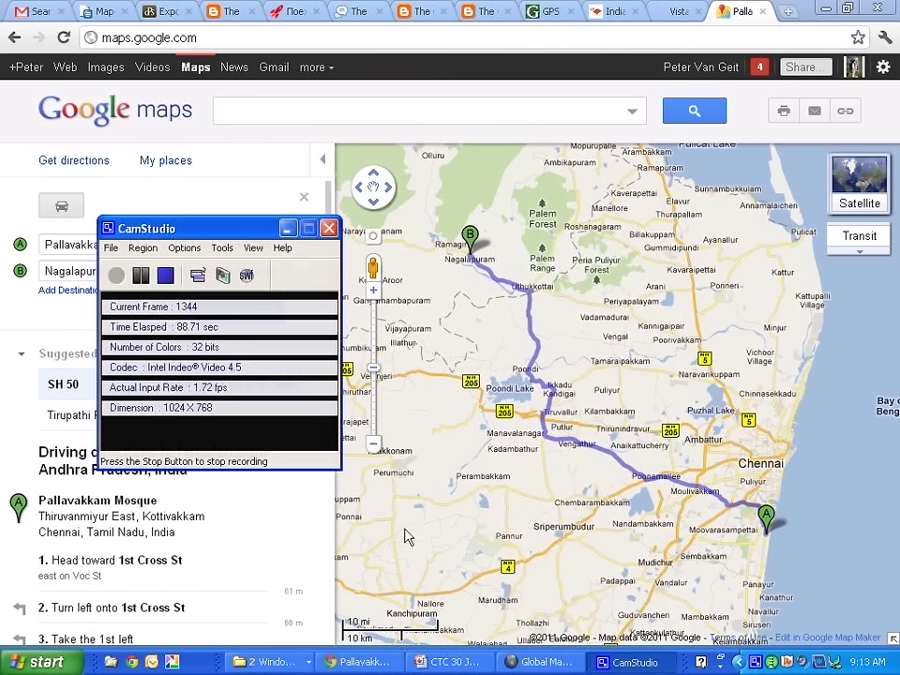
left_click(125, 281)
left_click(287, 229)
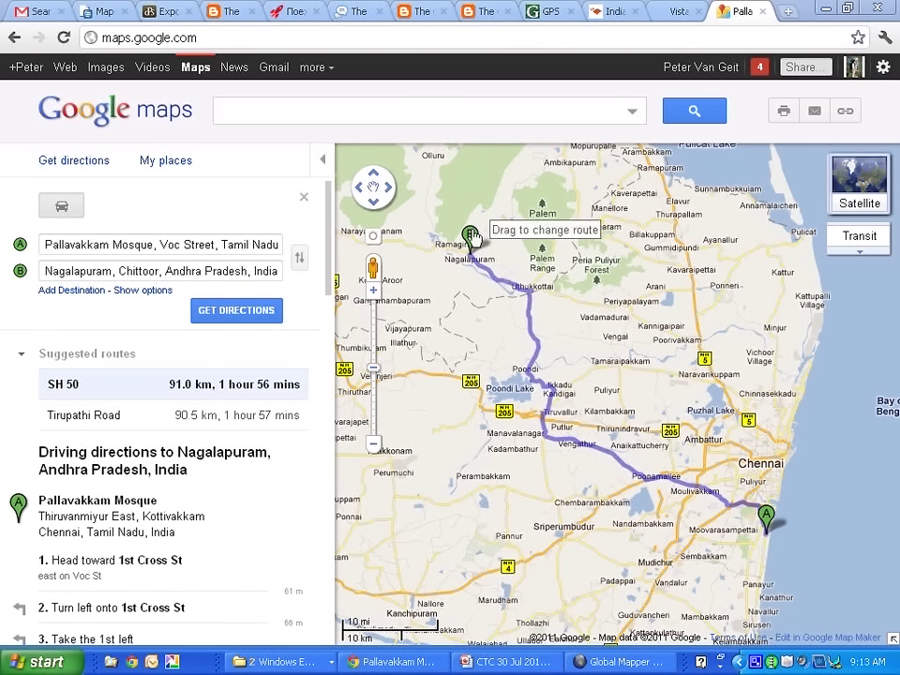
- Collapse the directions panel and examine the green forest areas and surrounding roads north of Nagalapuram
left_click_drag(493, 236, 556, 339)
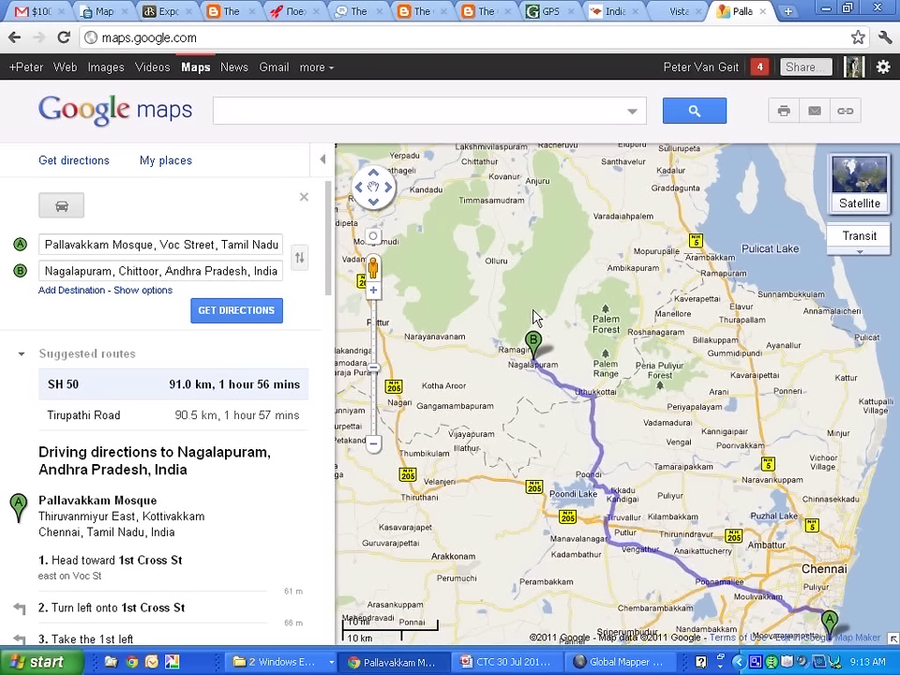
left_click(323, 159)
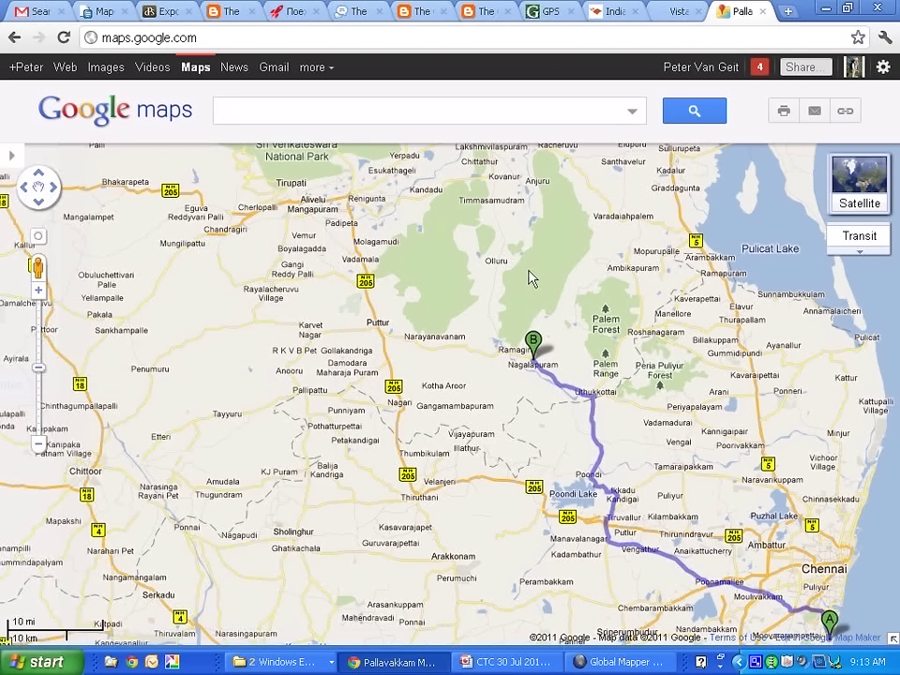
scroll(552, 285, "up", 1)
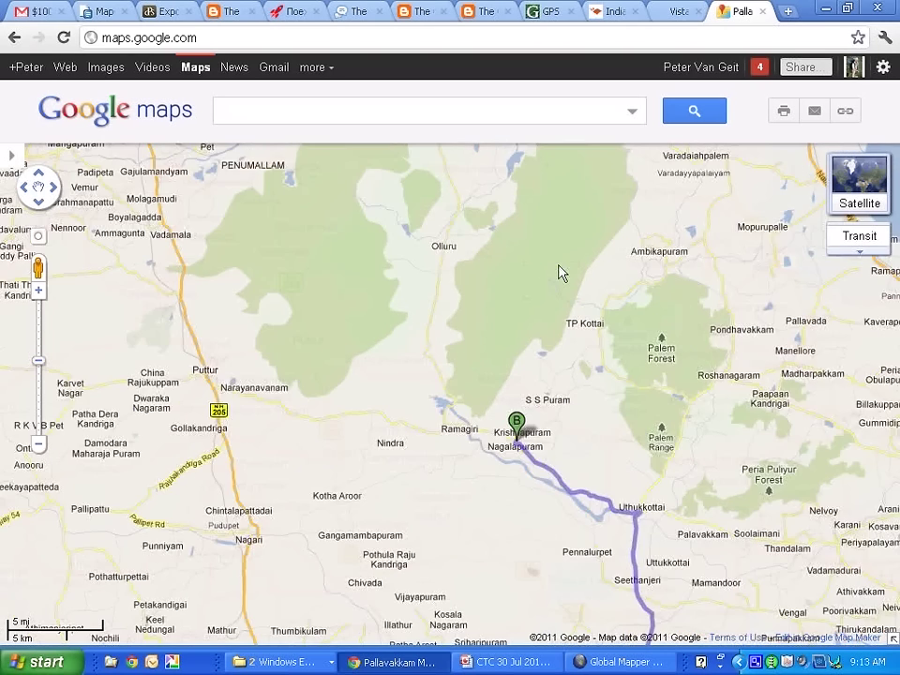
left_click_drag(559, 272, 532, 402)
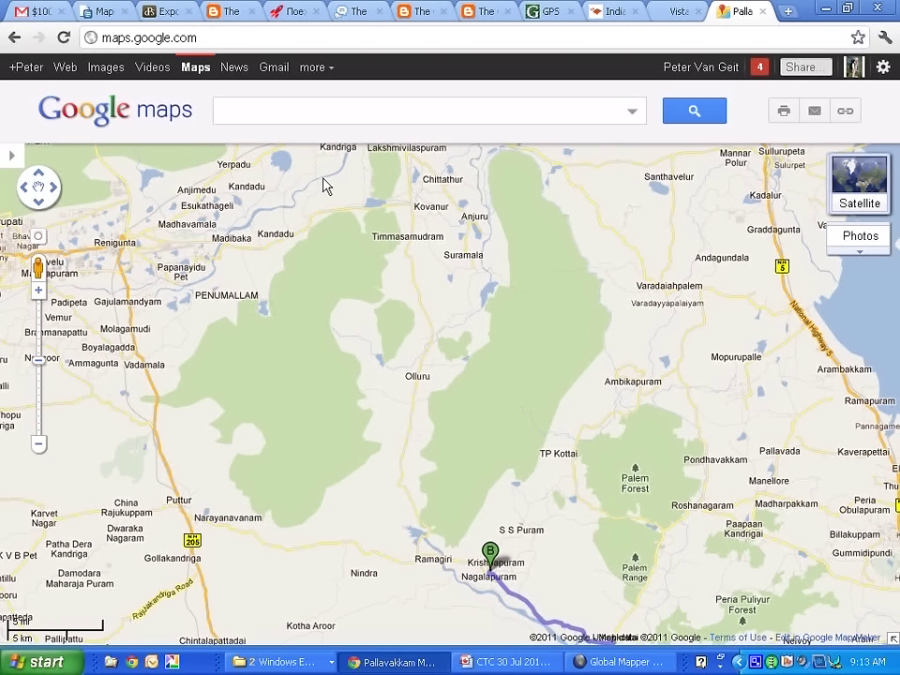
left_click_drag(267, 286, 427, 458)
left_click_drag(713, 498, 601, 350)
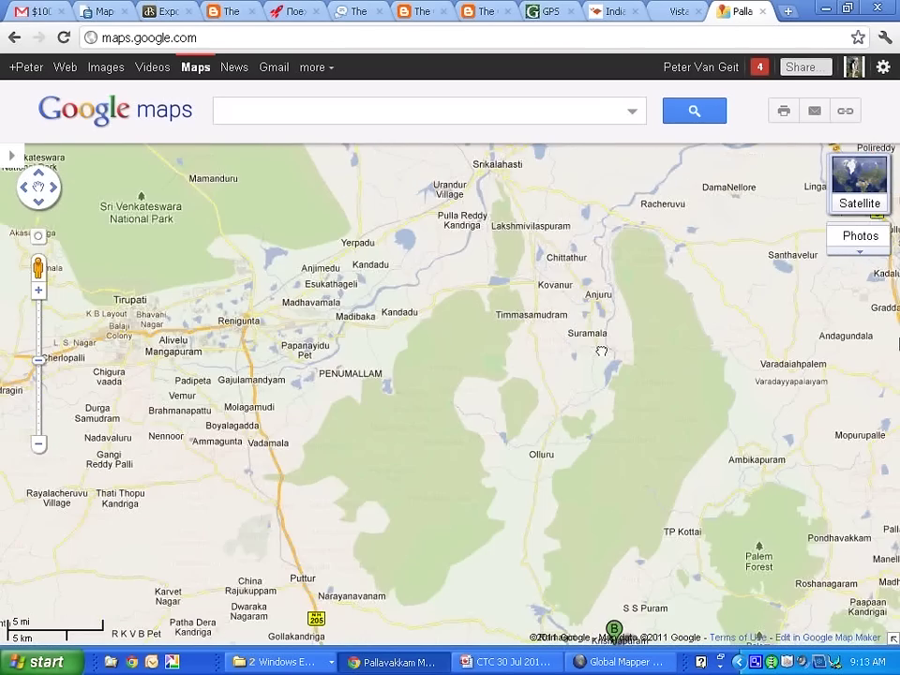
double_click(595, 414)
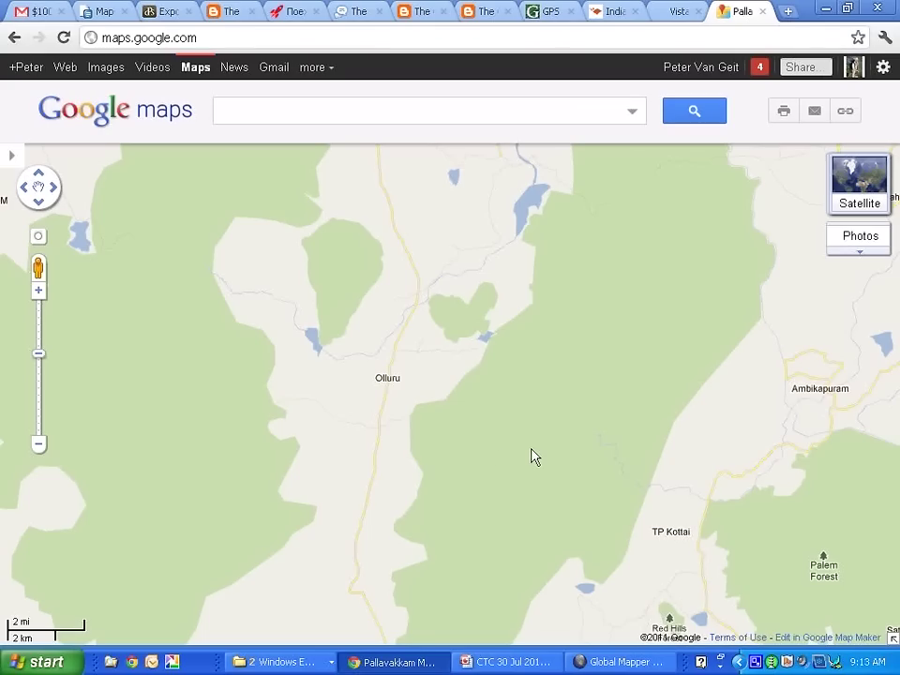
left_click_drag(540, 469, 500, 355)
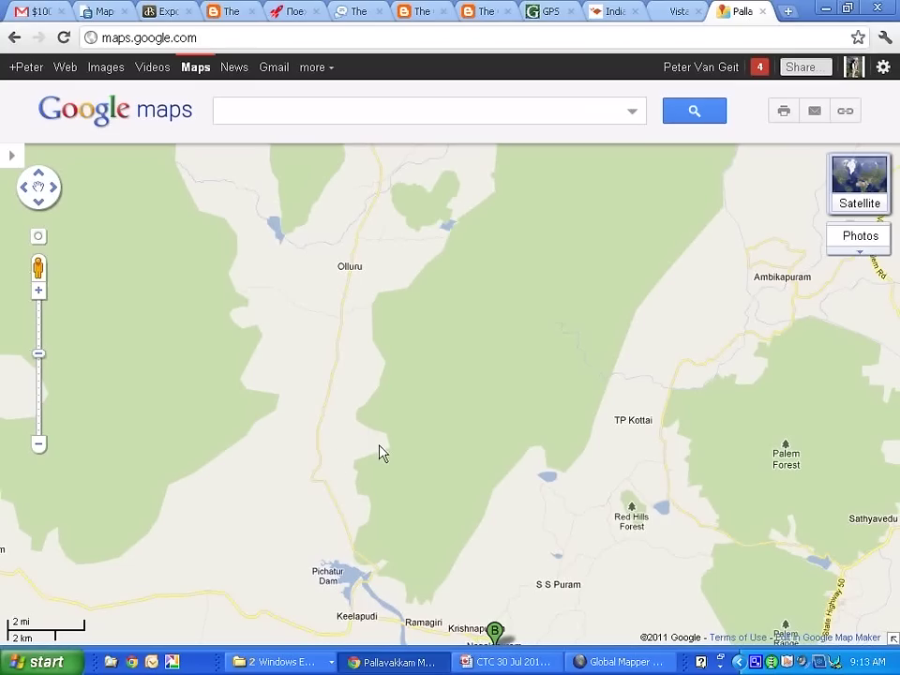
scroll(380, 441, "up", 1)
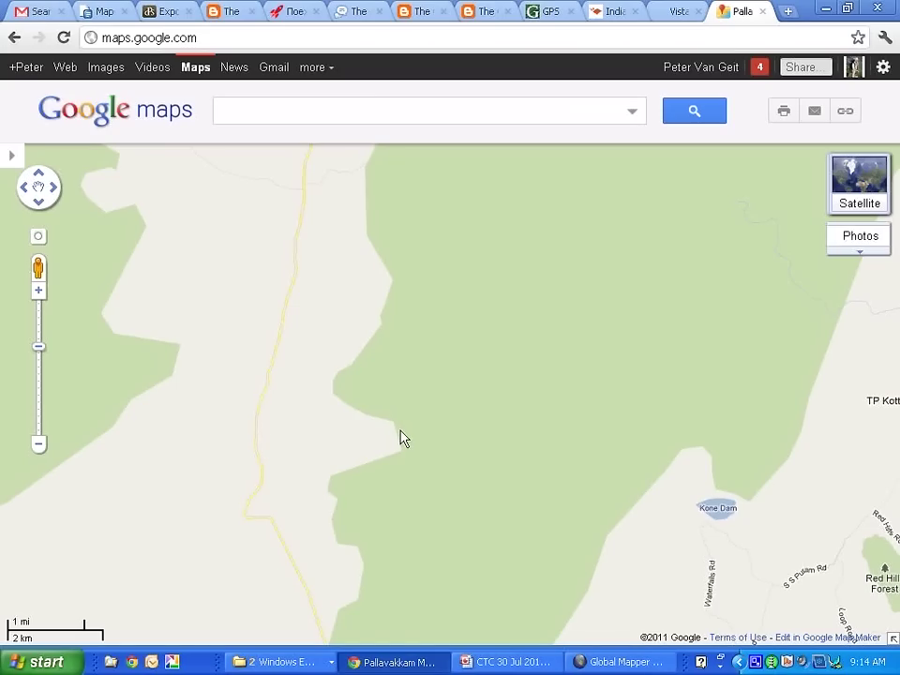
scroll(401, 438, "down", 1)
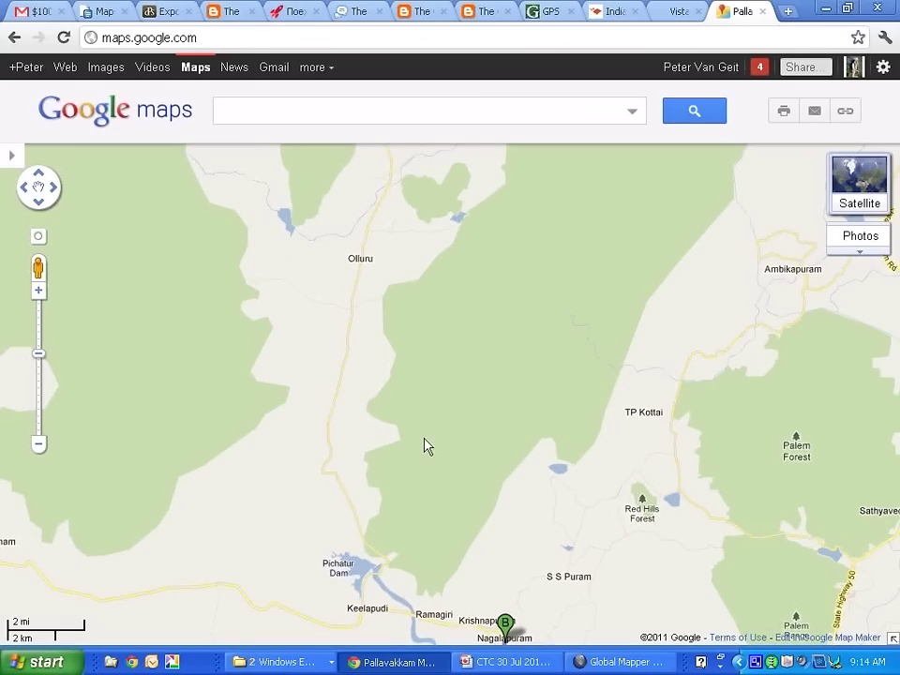
- Switch the map to satellite imagery and view the hills north of Pichatur Dam more closely
mouse_move(832, 199)
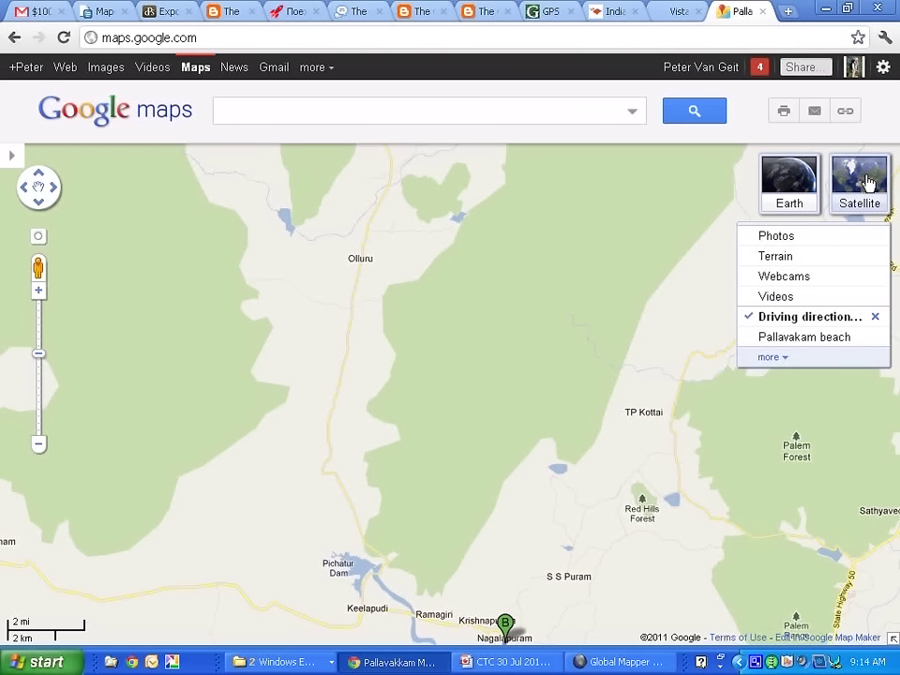
left_click(867, 180)
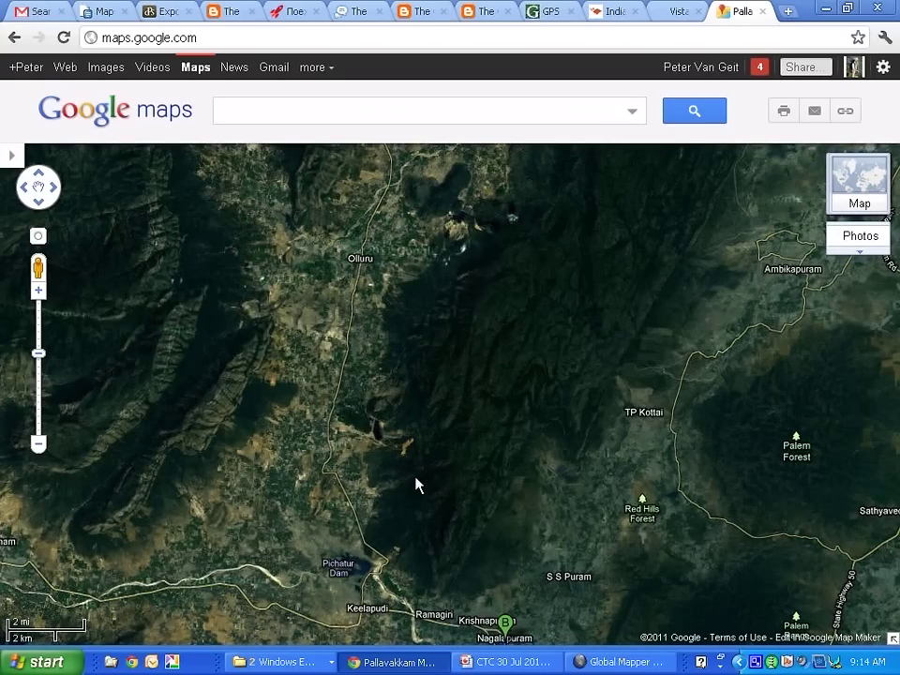
scroll(417, 485, "up", 1)
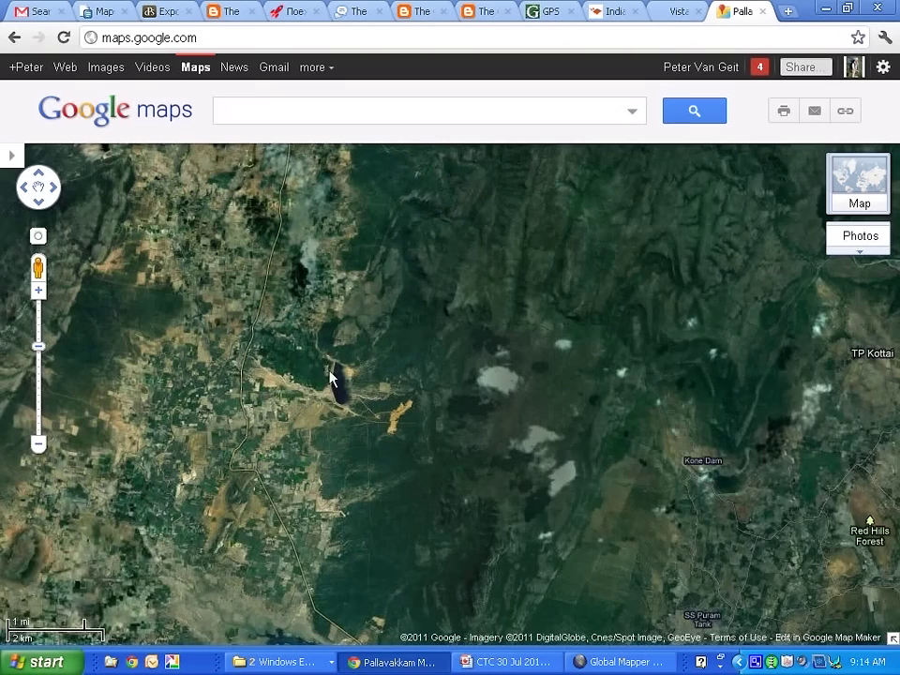
- Examine the small reservoir at the western foot of the hills and the farmland west of it up close
left_click_drag(330, 378, 388, 402)
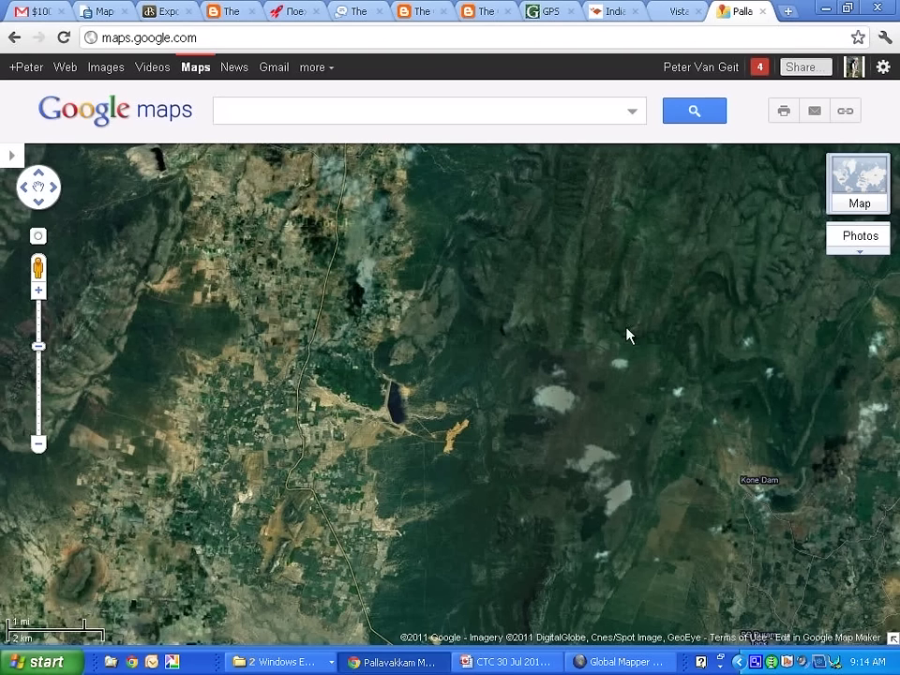
scroll(481, 450, "up", 1)
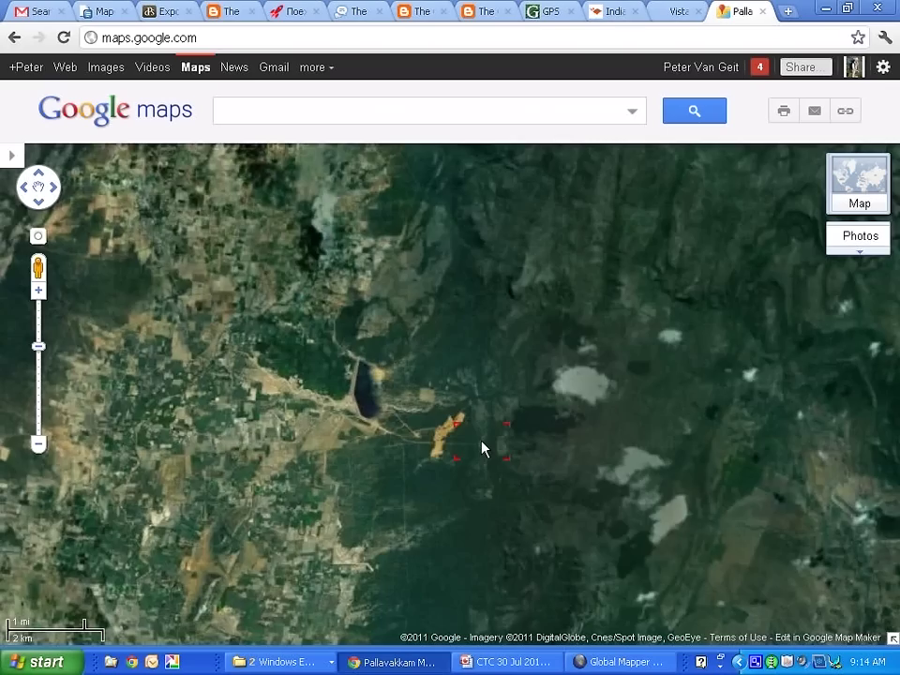
double_click(366, 427)
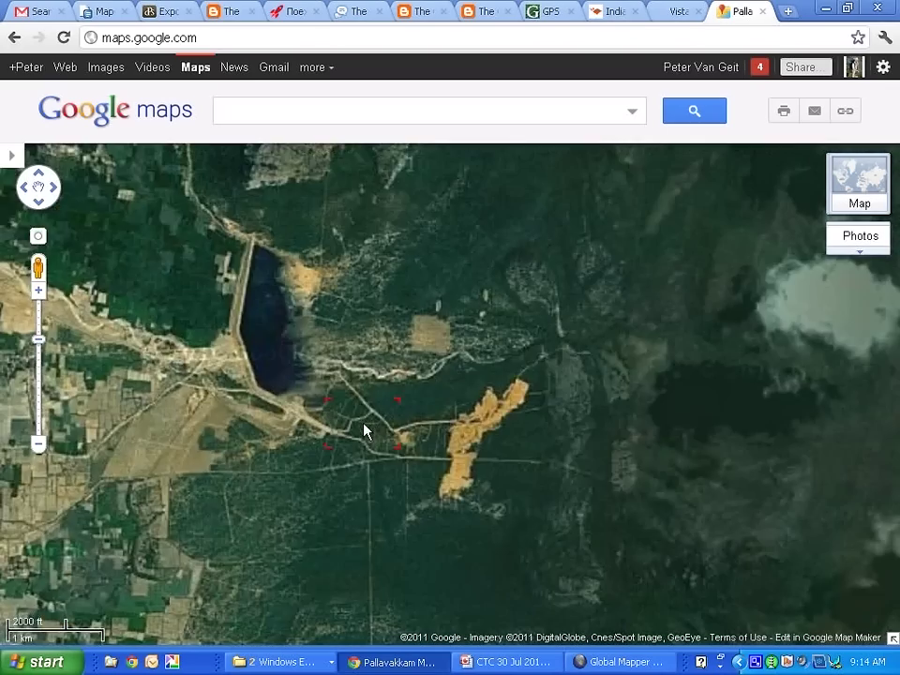
left_click_drag(375, 410, 440, 405)
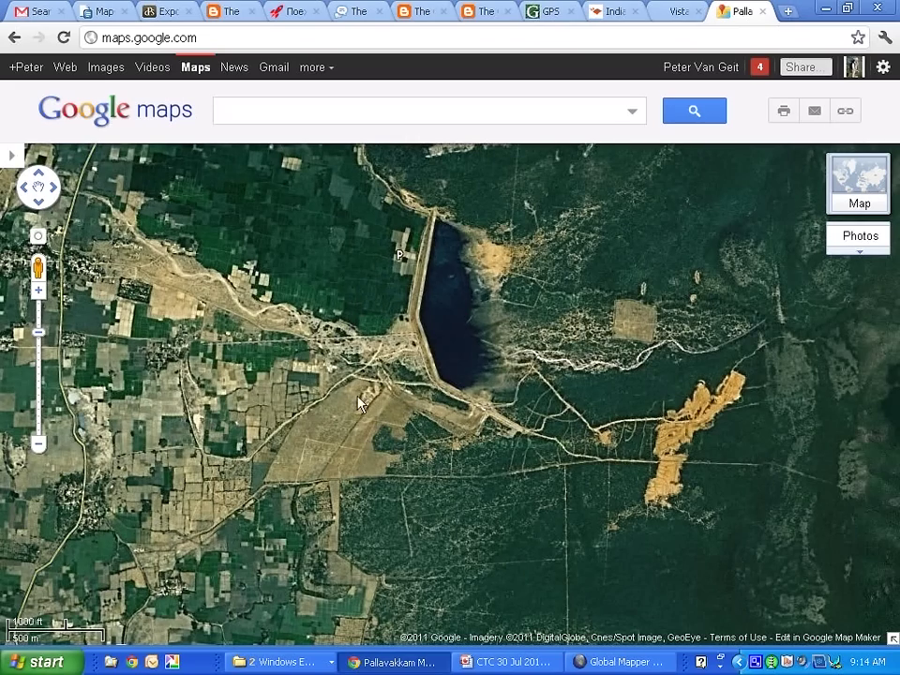
left_click_drag(296, 370, 454, 391)
scroll(351, 375, "up", 1)
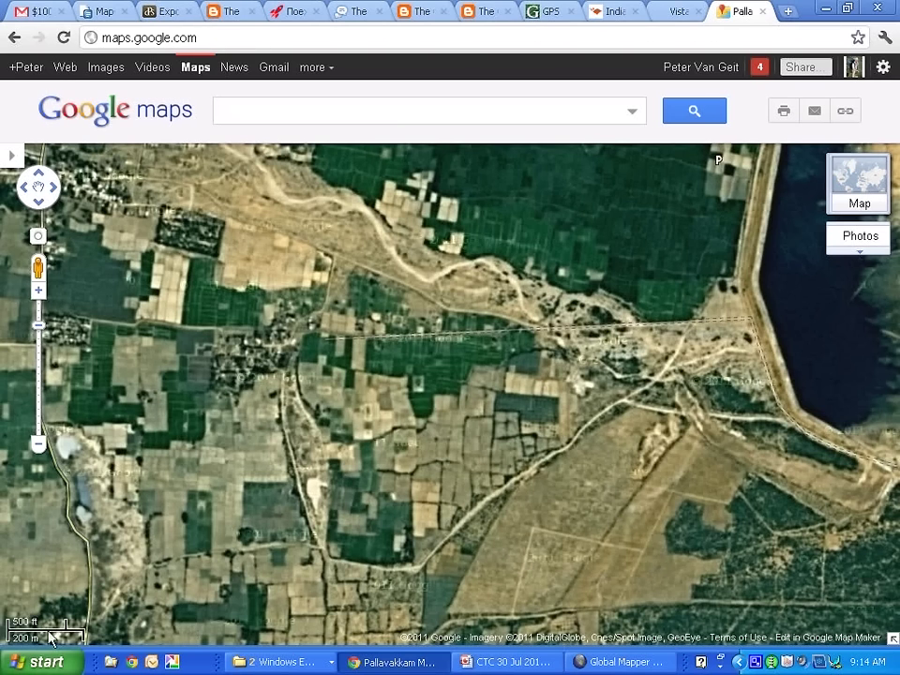
- Inspect the village and fields west of the reservoir at the closest available imagery, then return to a 500 ft scale overview
double_click(337, 373)
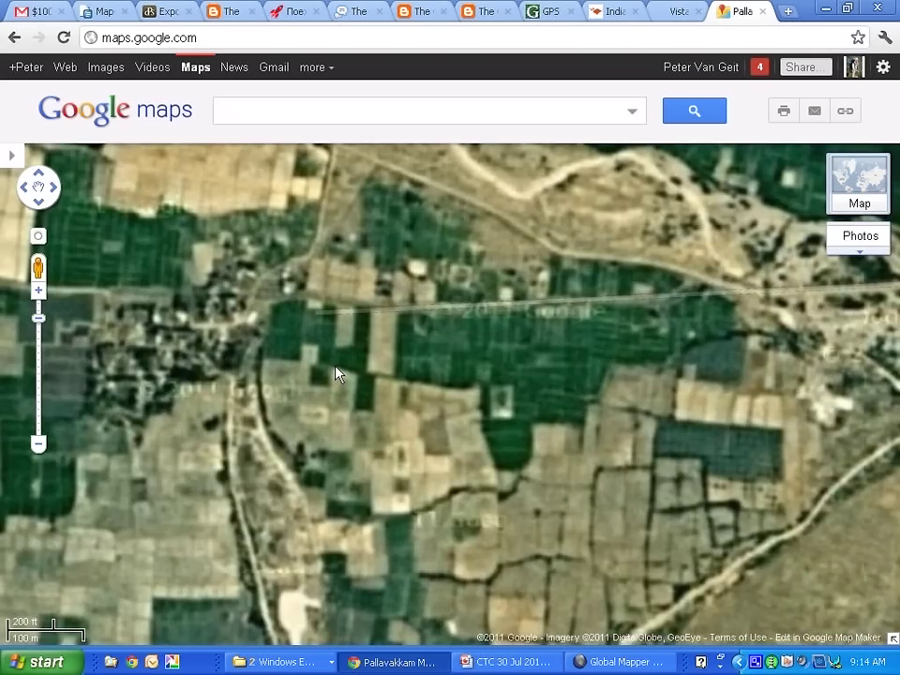
double_click(337, 373)
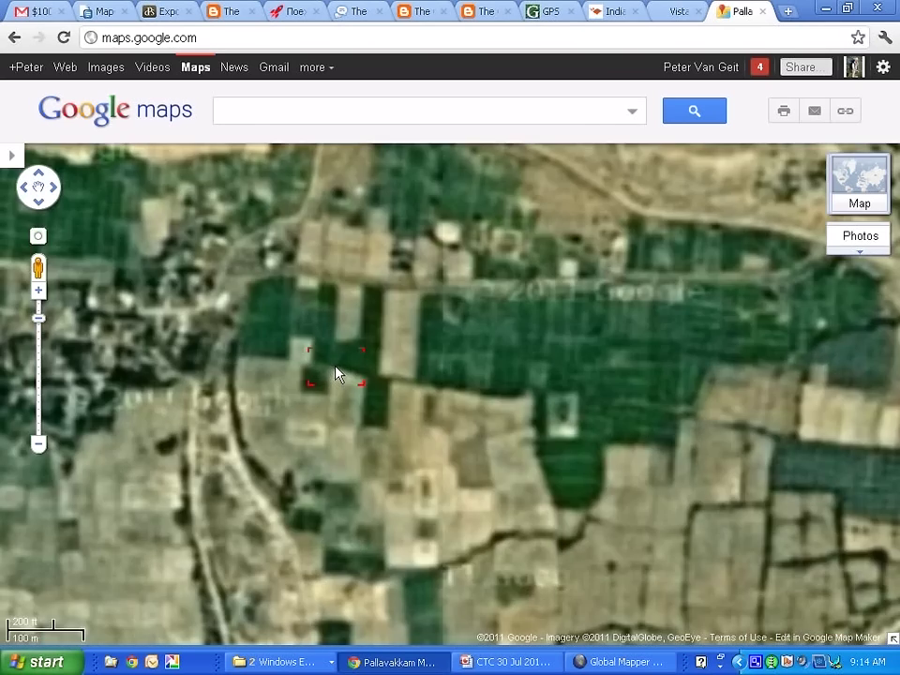
double_click(337, 373)
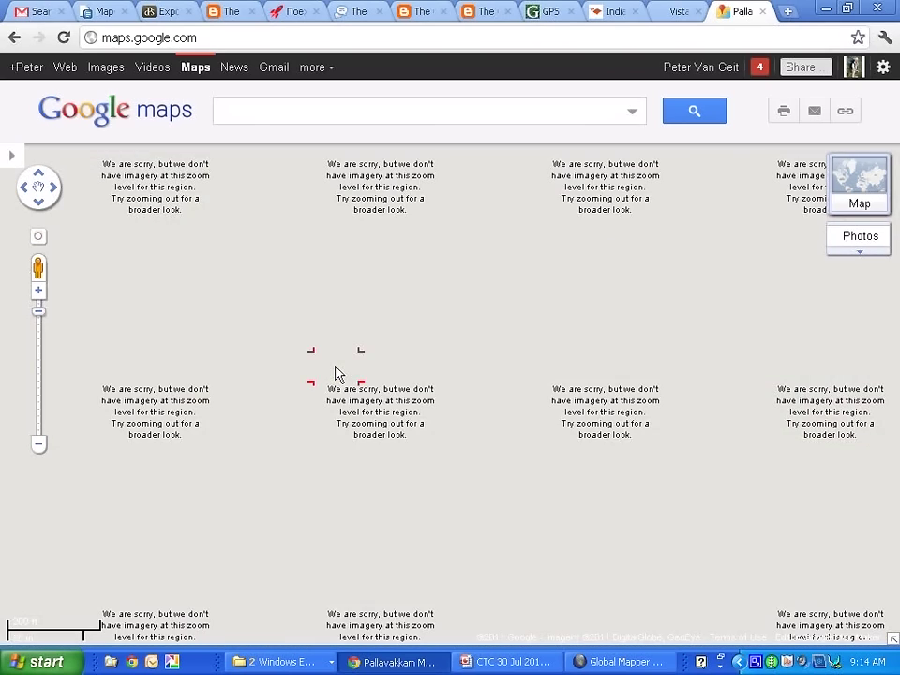
scroll(337, 373, "down", 1)
scroll(345, 346, "down", 1)
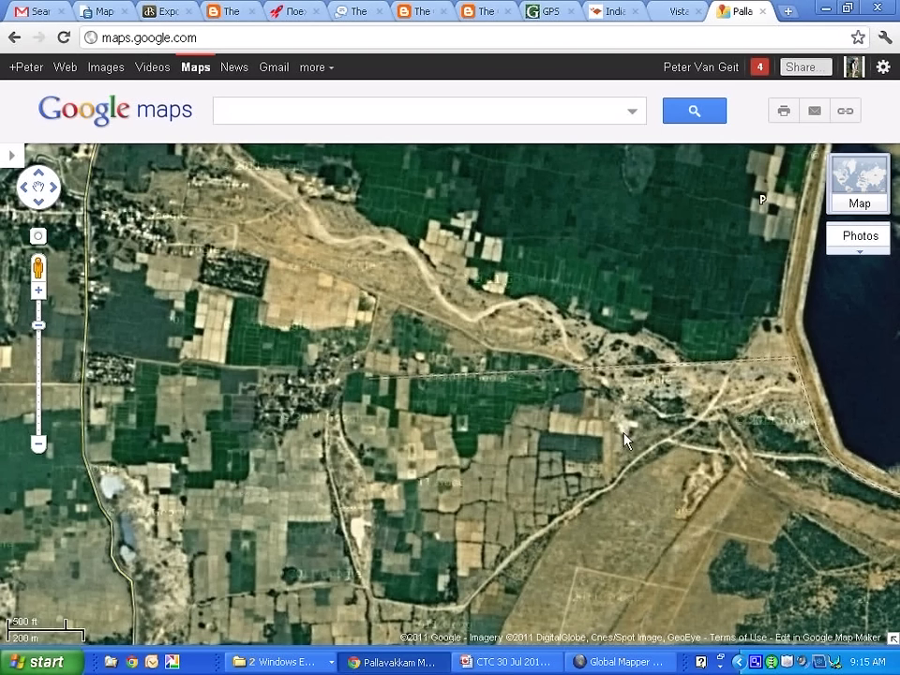
- Trace the dashed track from the village eastward to the reservoir's dam and around its southern end
left_click_drag(469, 450, 331, 454)
left_click_drag(574, 305, 255, 318)
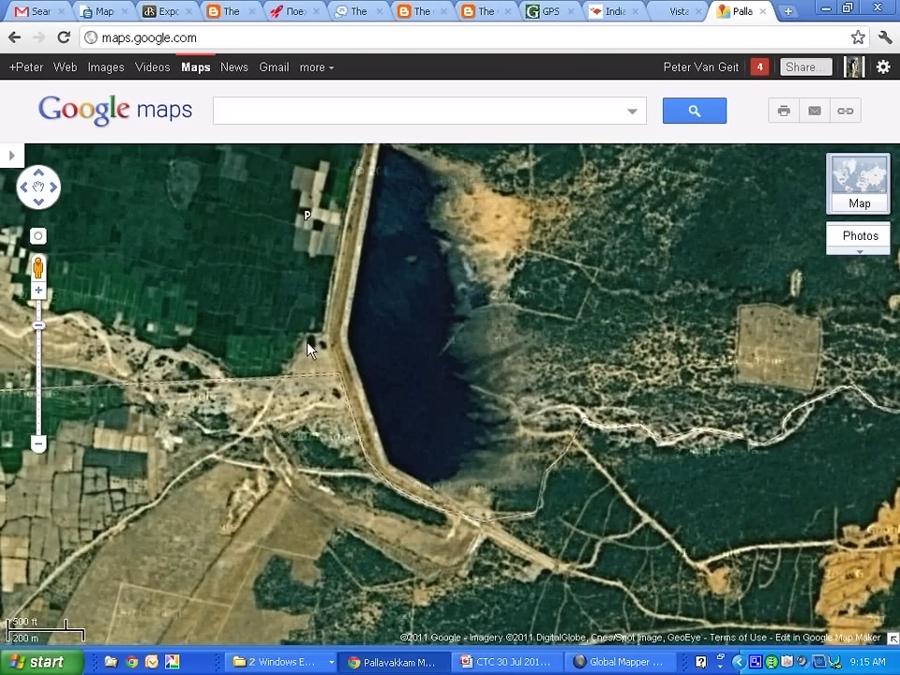
left_click_drag(143, 313, 347, 338)
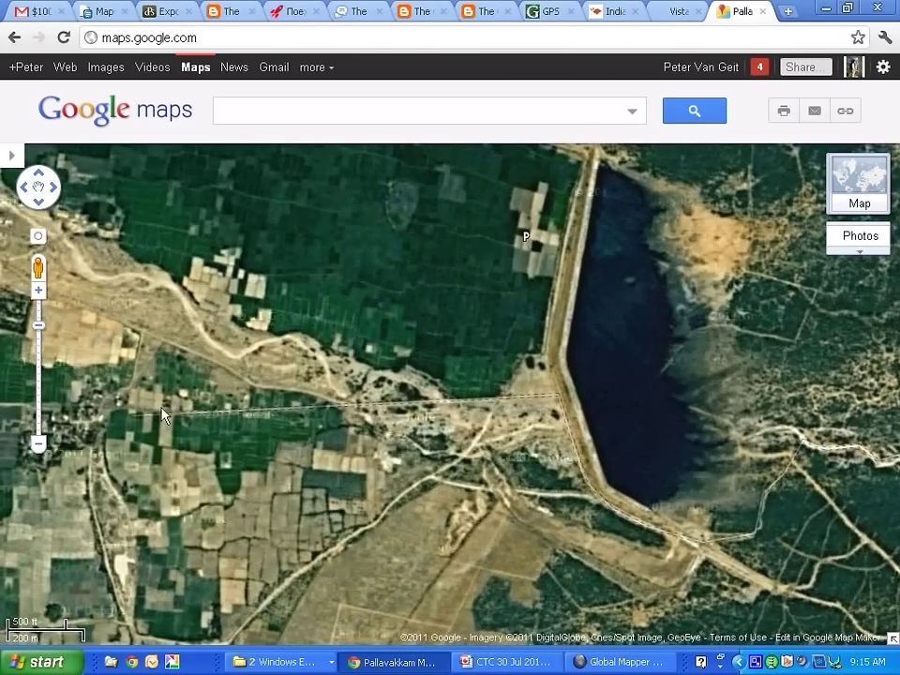
left_click_drag(163, 404, 382, 416)
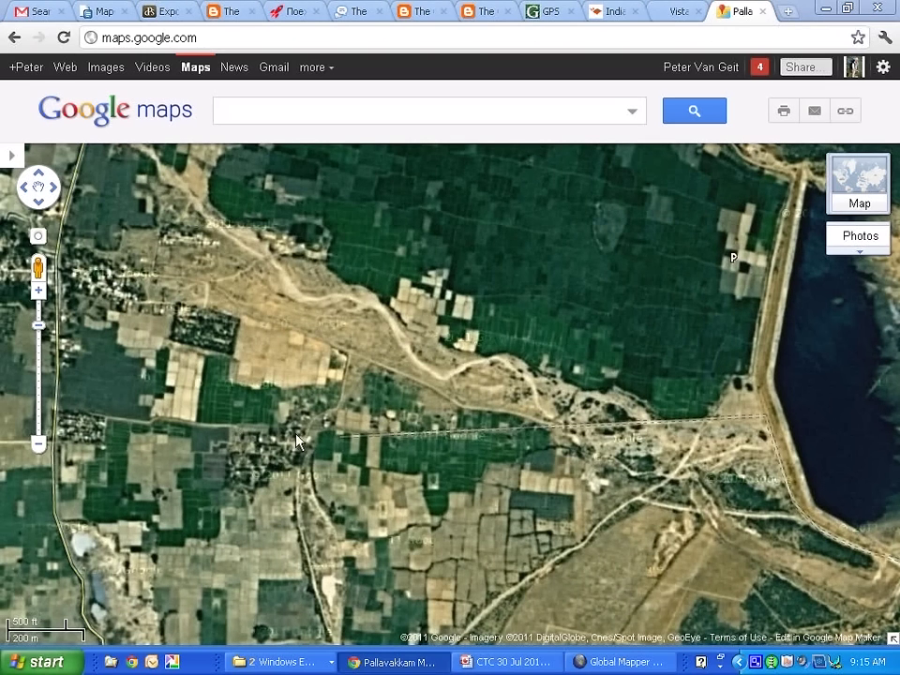
left_click_drag(306, 434, 234, 437)
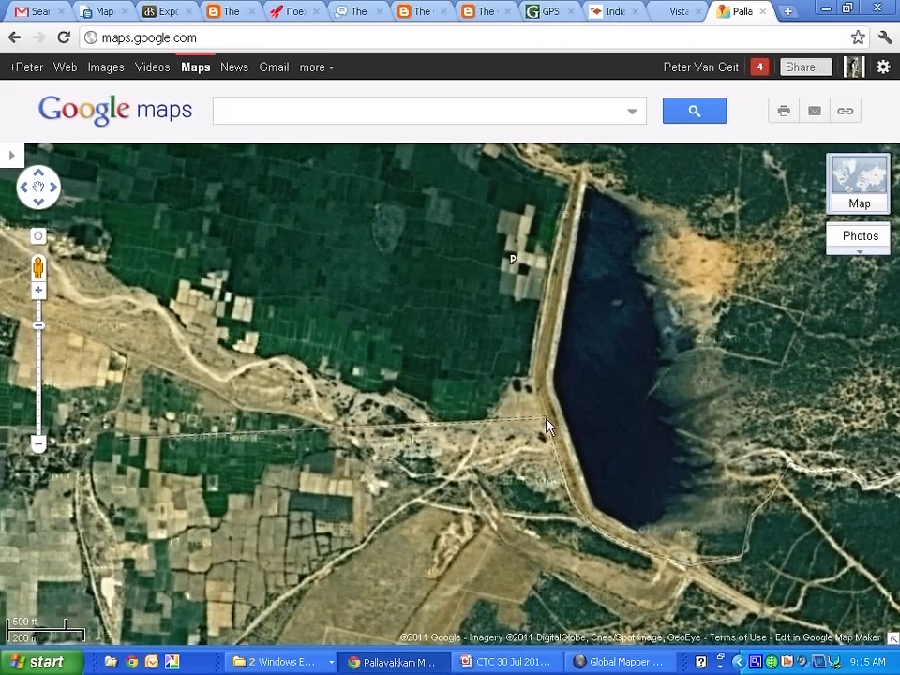
left_click_drag(546, 424, 101, 352)
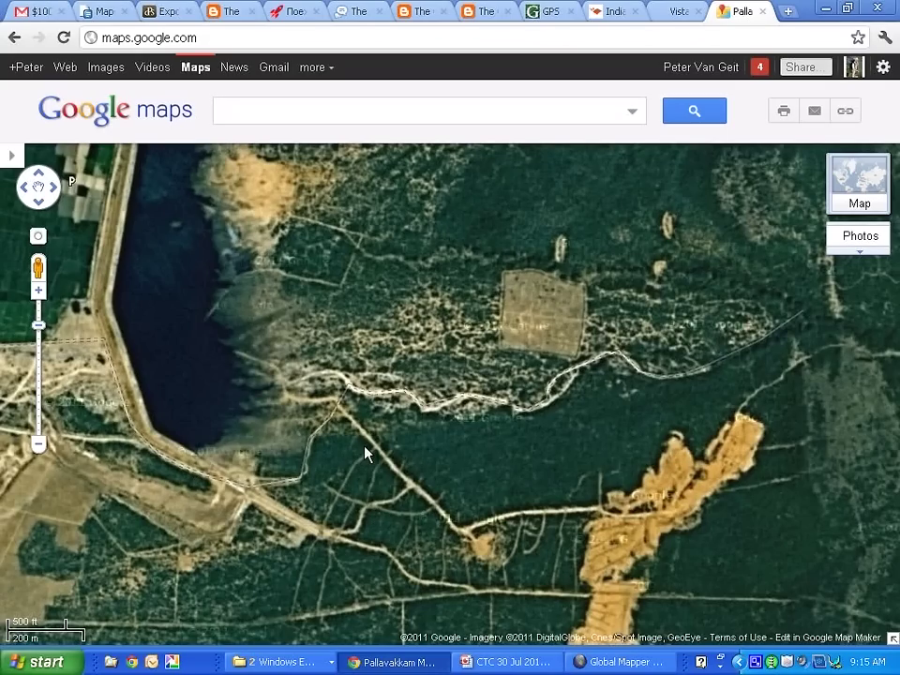
- Follow the pale winding track east of the reservoir past the square clearing to where it fades into the forest
key("Up")
key("Right")
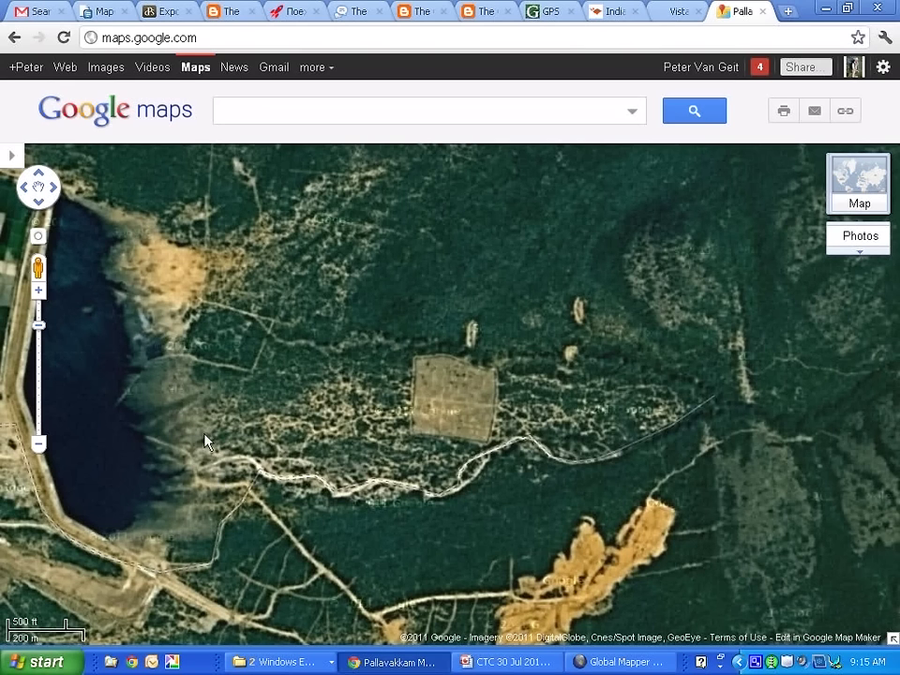
left_click_drag(460, 469, 427, 465)
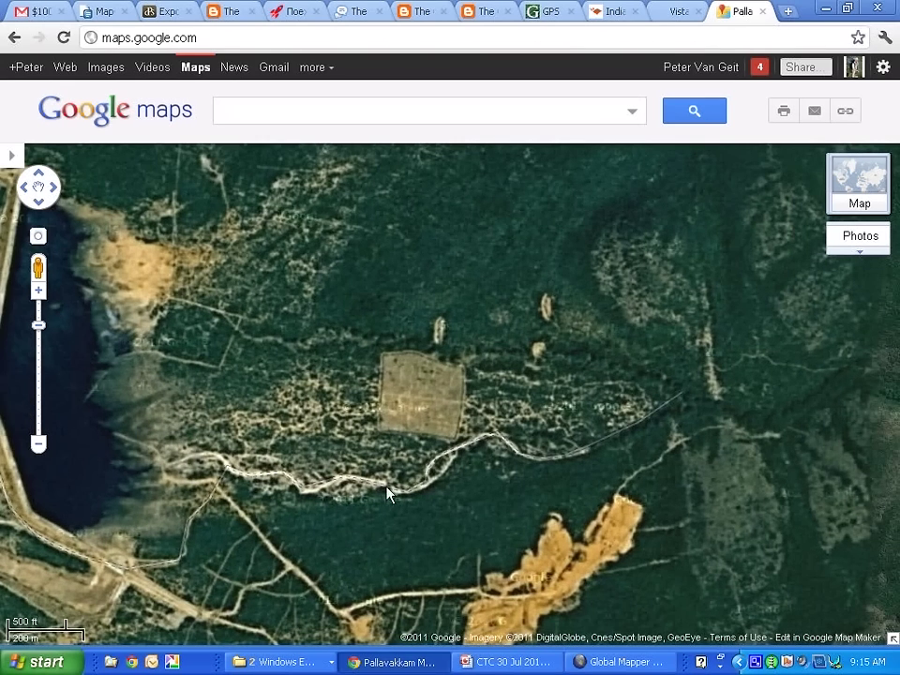
key("Up")
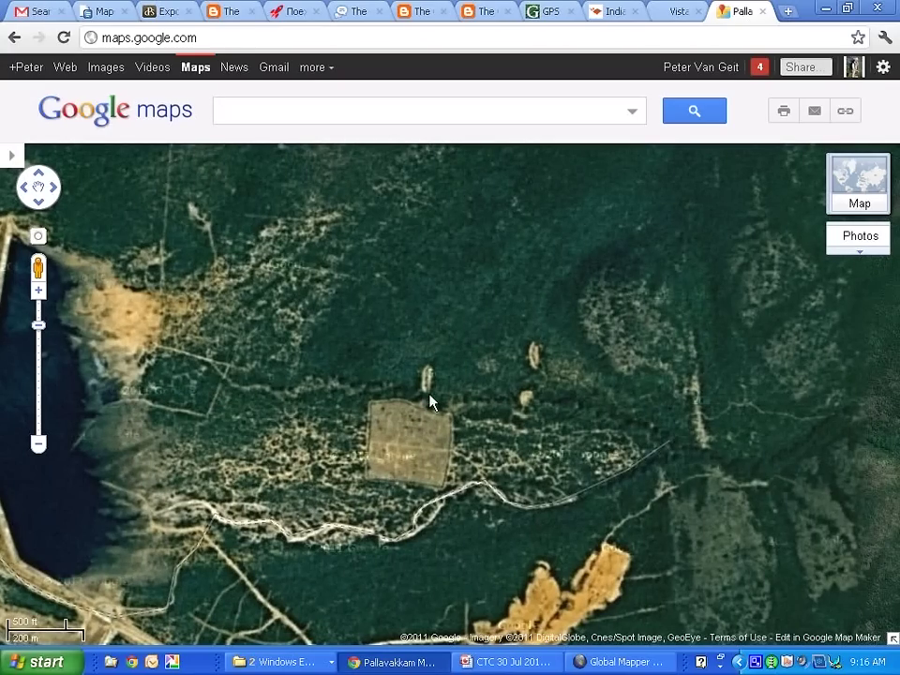
left_click_drag(418, 470, 281, 410)
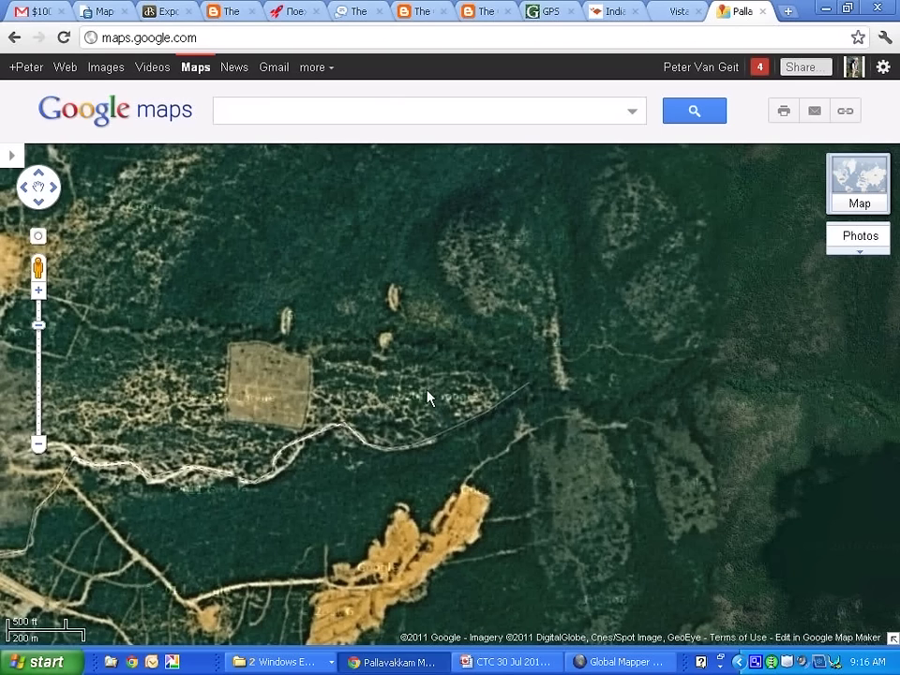
left_click_drag(510, 392, 271, 408)
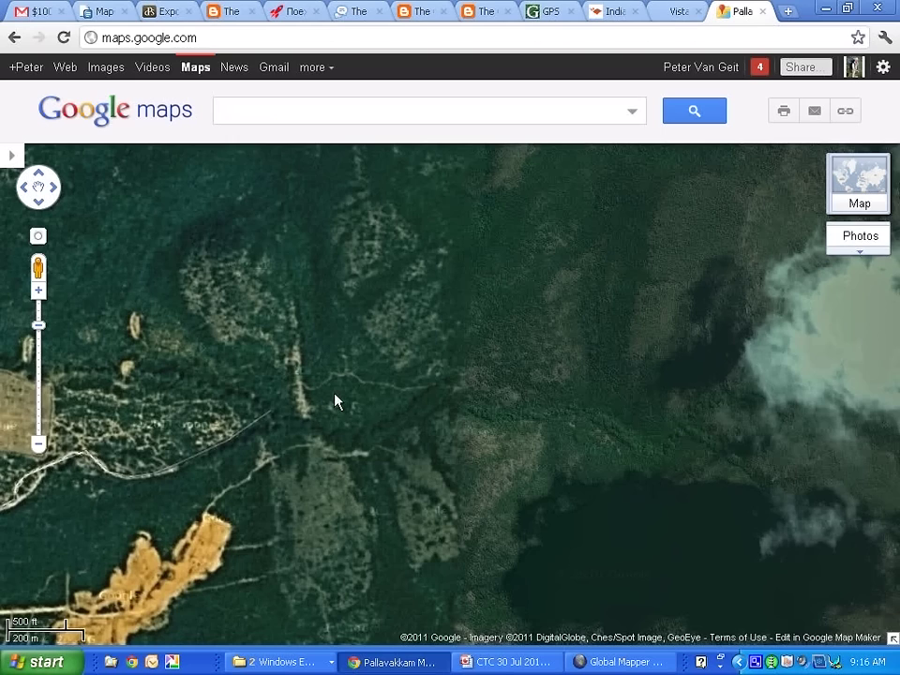
left_click_drag(335, 402, 358, 390)
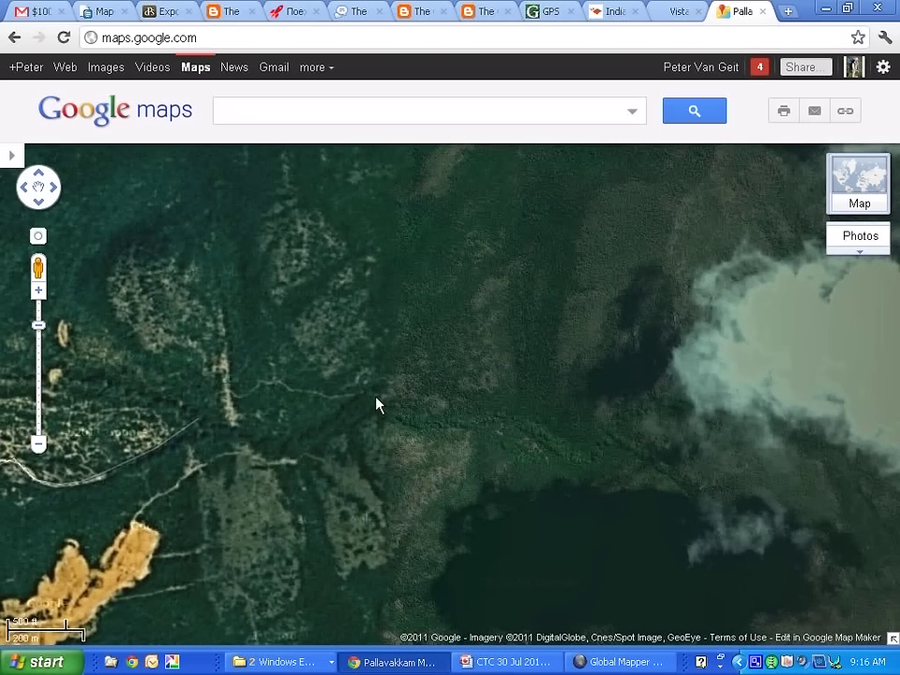
- Examine the dense tree line east of the track's end at 100 ft scale, including the small bare patches beside it
double_click(376, 405)
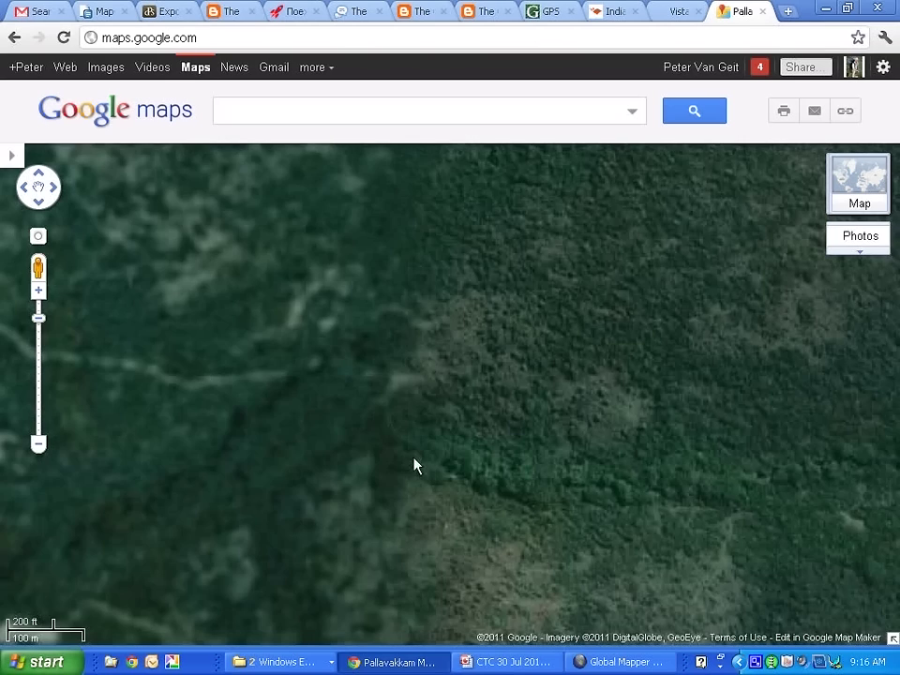
scroll(417, 466, "up", 1)
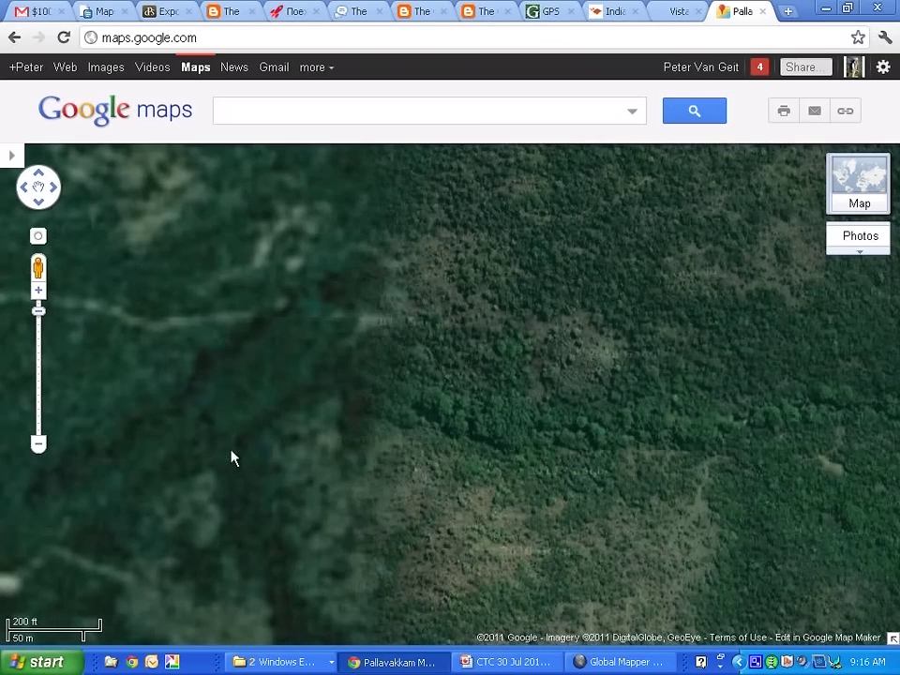
key("Right")
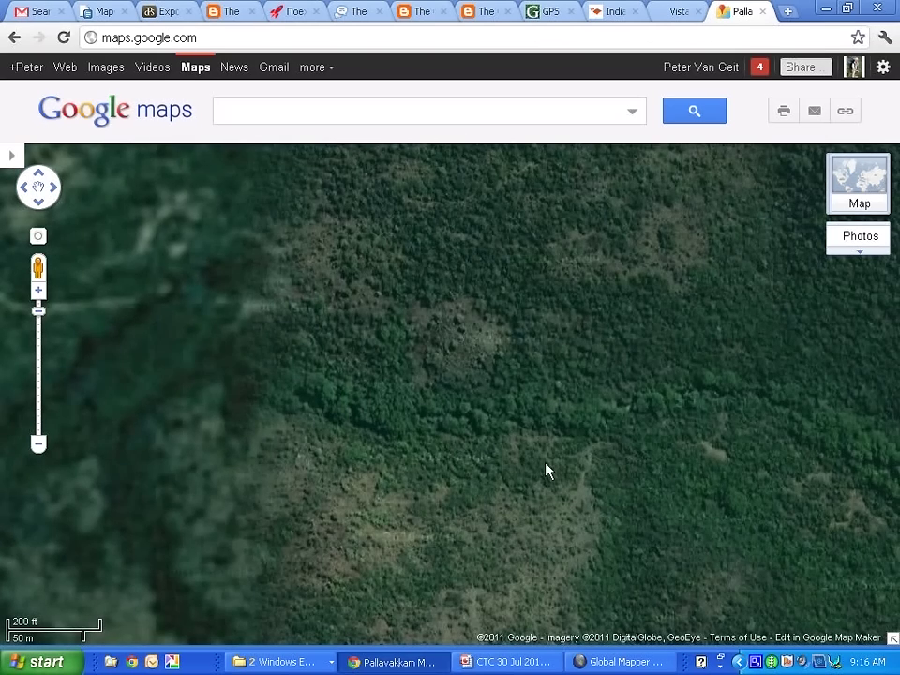
scroll(540, 469, "up", 1)
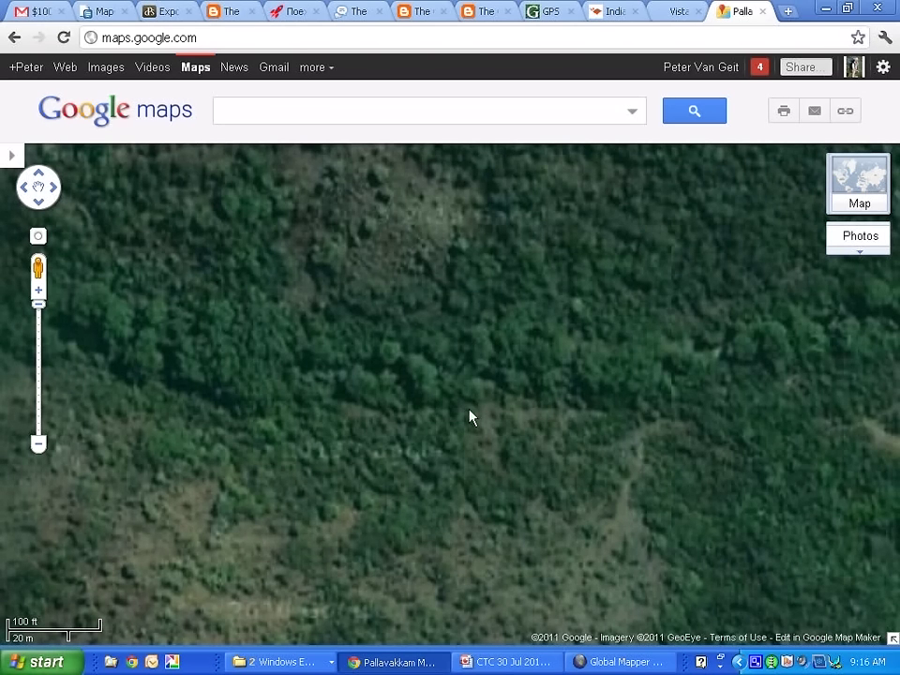
left_click_drag(617, 432, 475, 431)
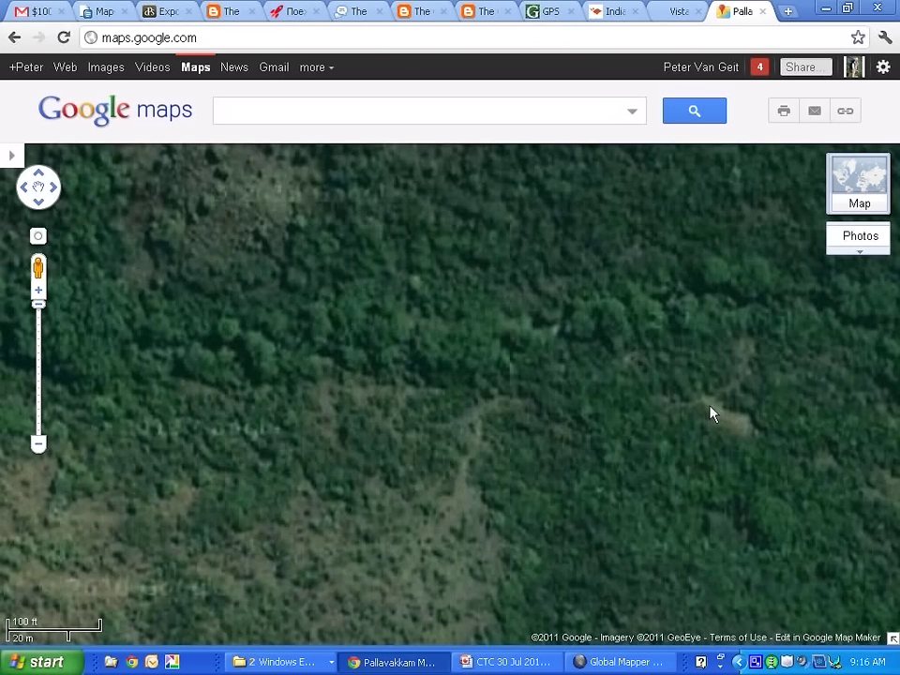
left_click_drag(705, 407, 545, 478)
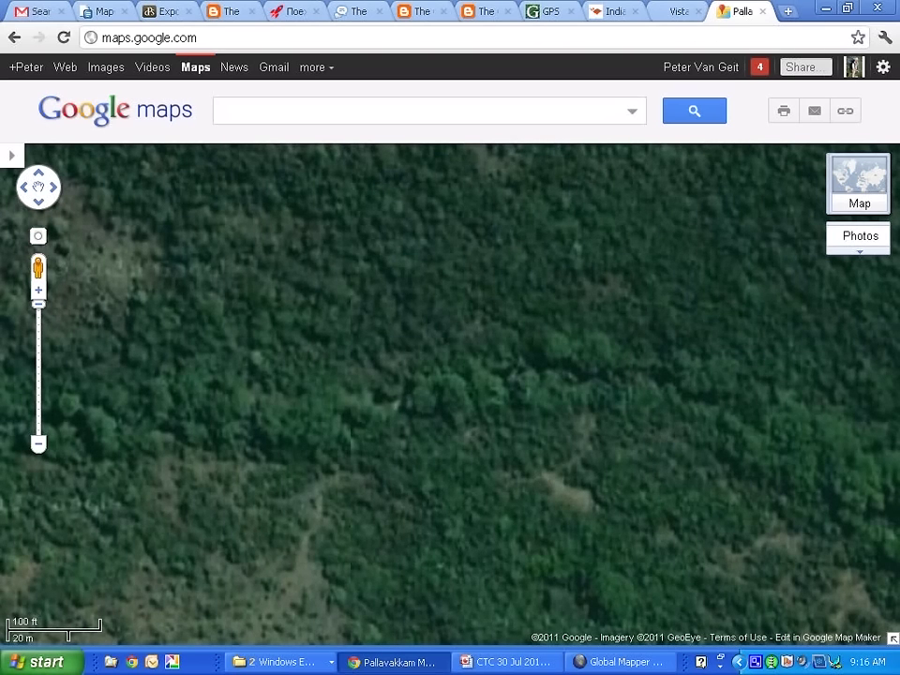
- Follow the band of denser green trees southeast through the forest at close range
key("Right")
key("Right")
key("Right")
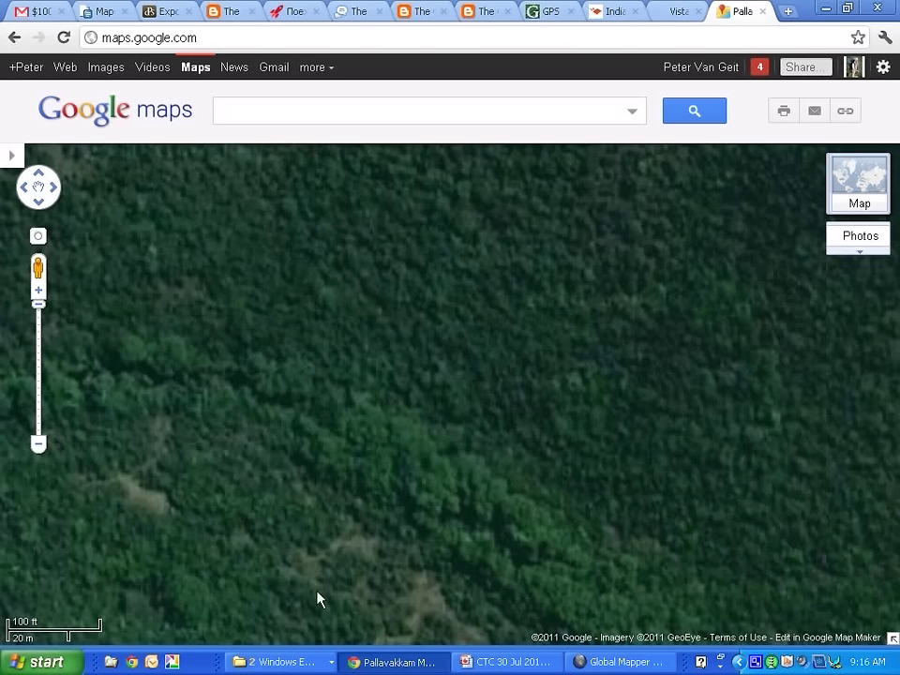
scroll(361, 544, "down", 1)
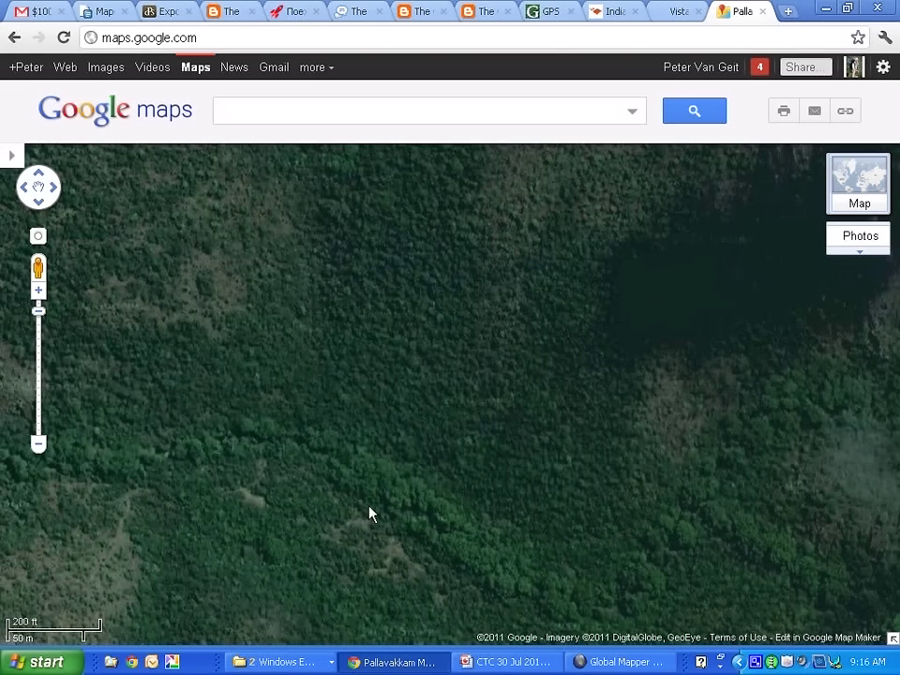
left_click_drag(371, 514, 213, 421)
double_click(213, 422)
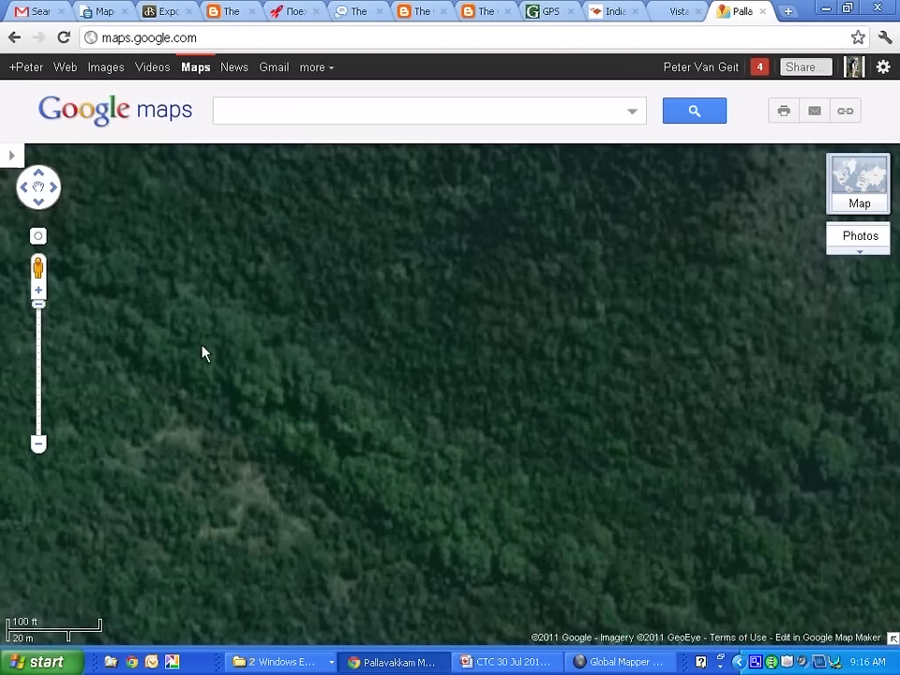
left_click_drag(213, 352, 160, 281)
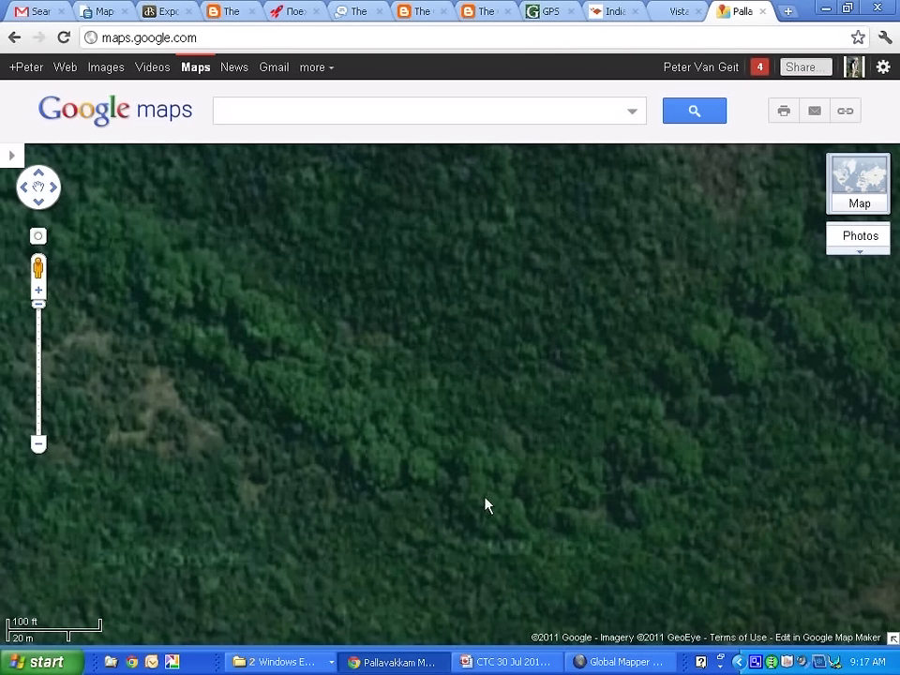
- Explore the forested slopes farther east around the cloud cover, ending with a wider view of the area north of it
scroll(577, 498, "down", 1)
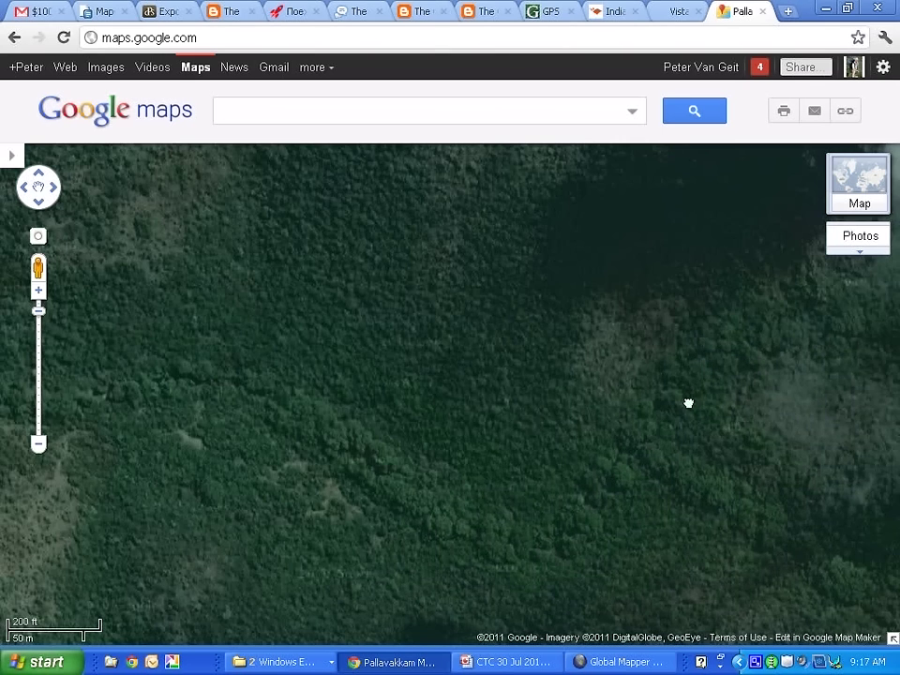
left_click_drag(688, 403, 347, 438)
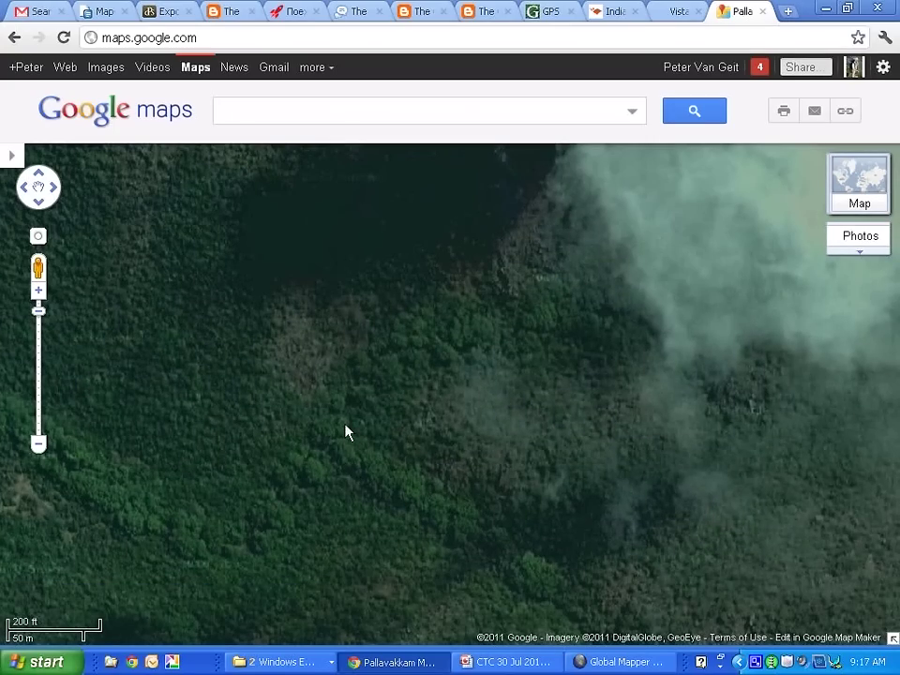
scroll(348, 427, "up", 1)
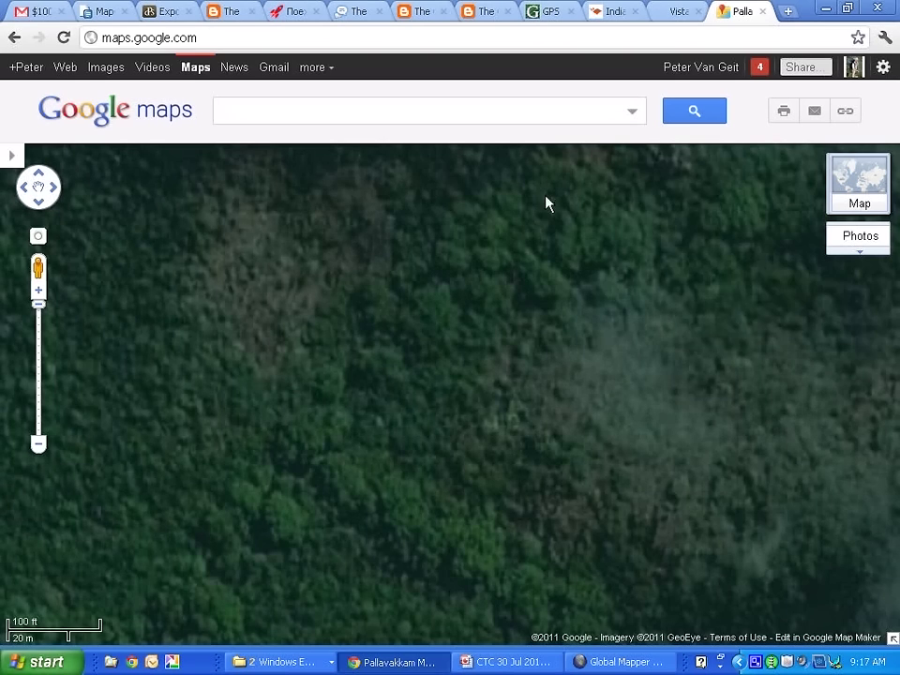
scroll(500, 272, "up", 1)
scroll(501, 273, "down", 1)
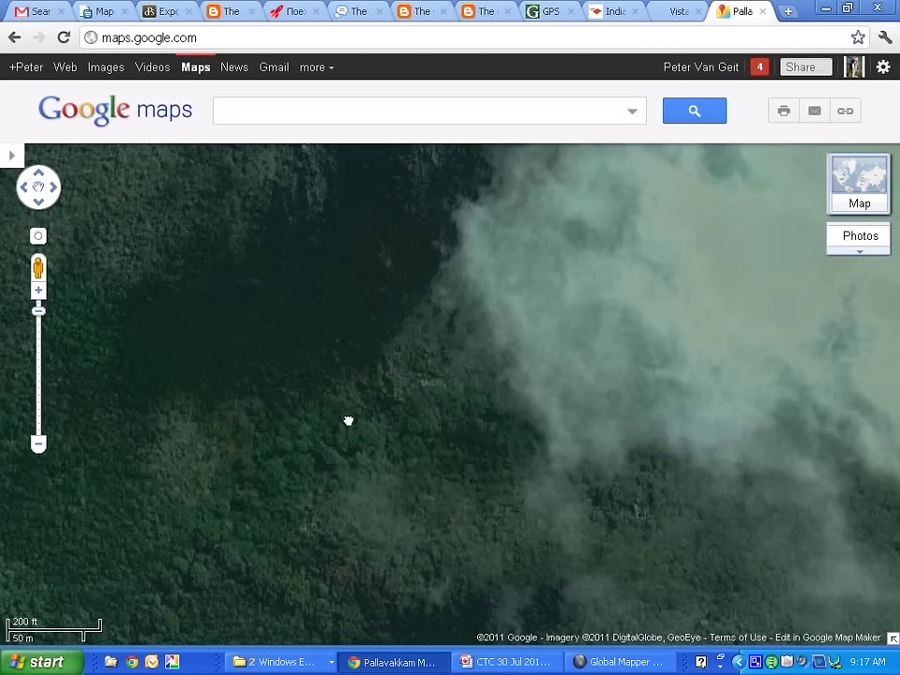
scroll(641, 283, "down", 1)
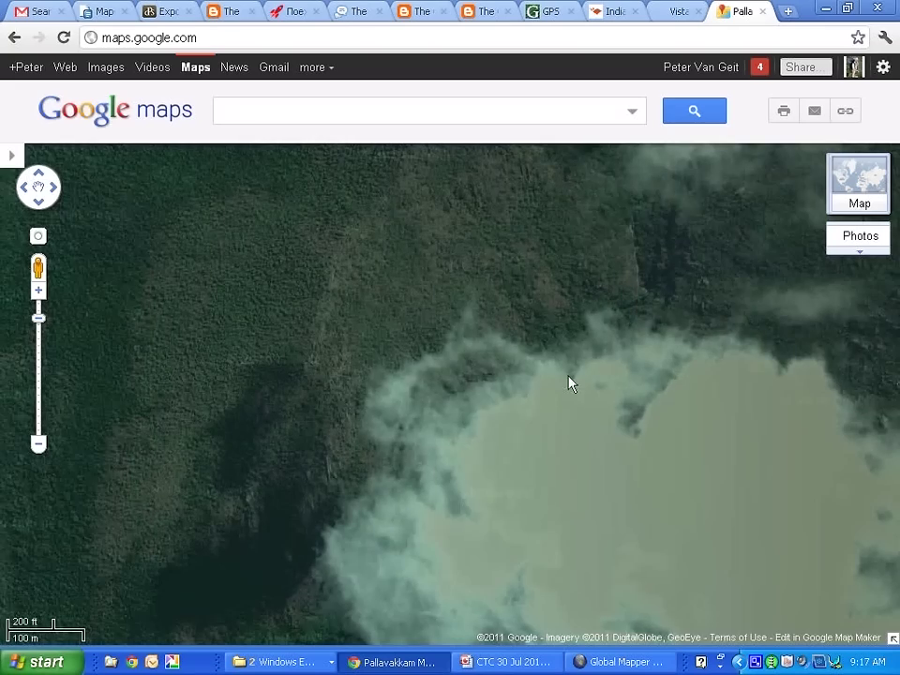
- Follow the forested slopes northeast beyond the cloud cover and examine the reddish bare patch and the dark rock faces west of it
left_click_drag(570, 382, 334, 473)
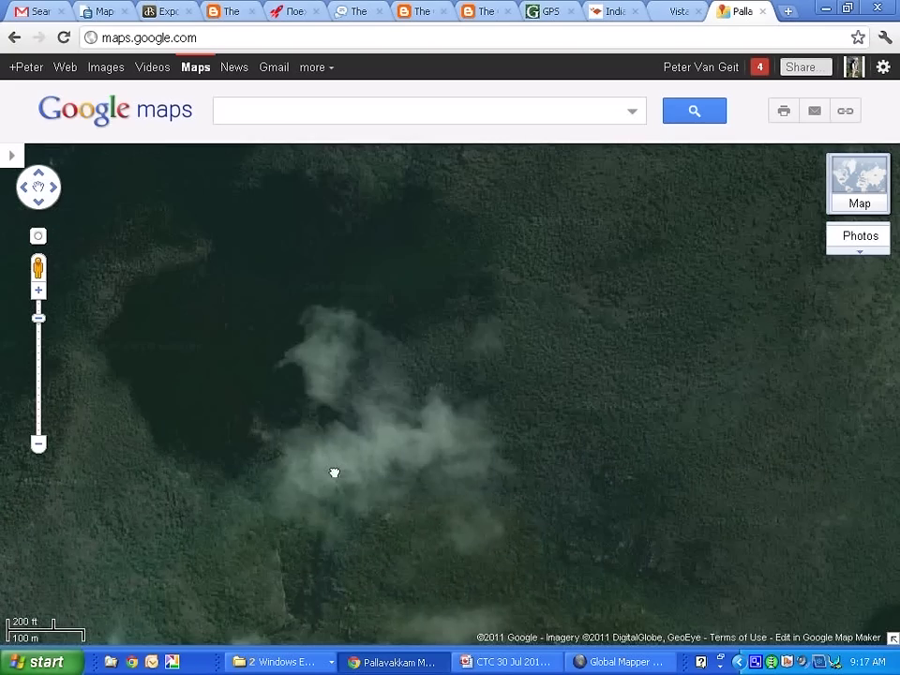
left_click_drag(395, 308, 346, 441)
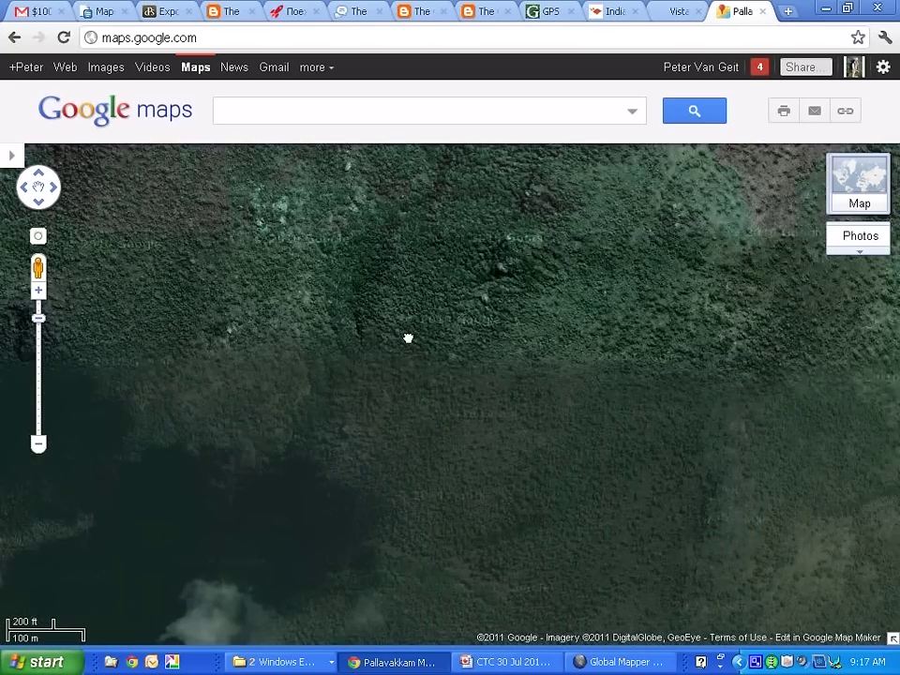
left_click_drag(408, 337, 319, 504)
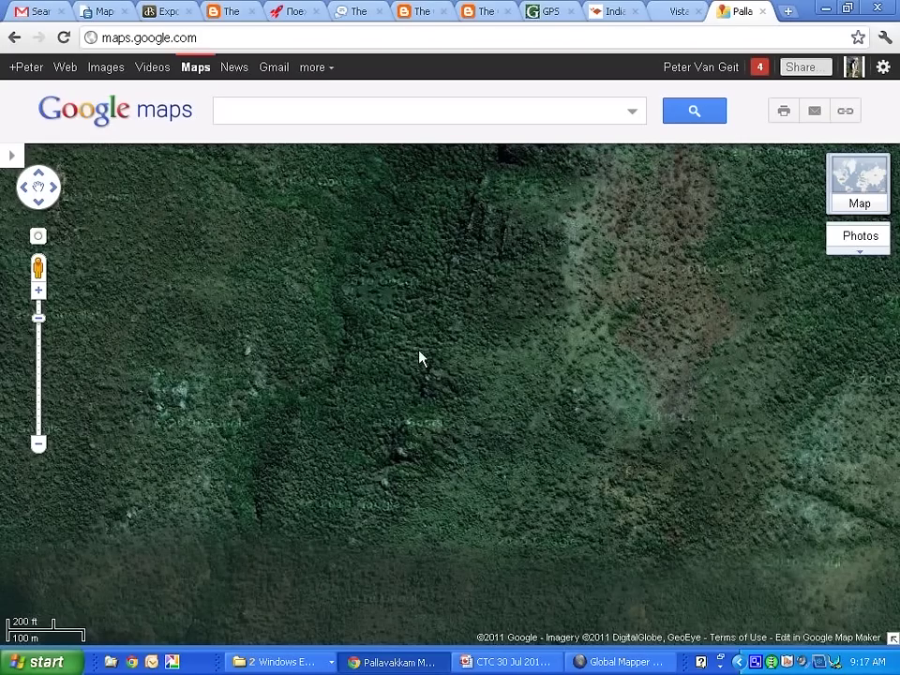
left_click_drag(759, 353, 591, 468)
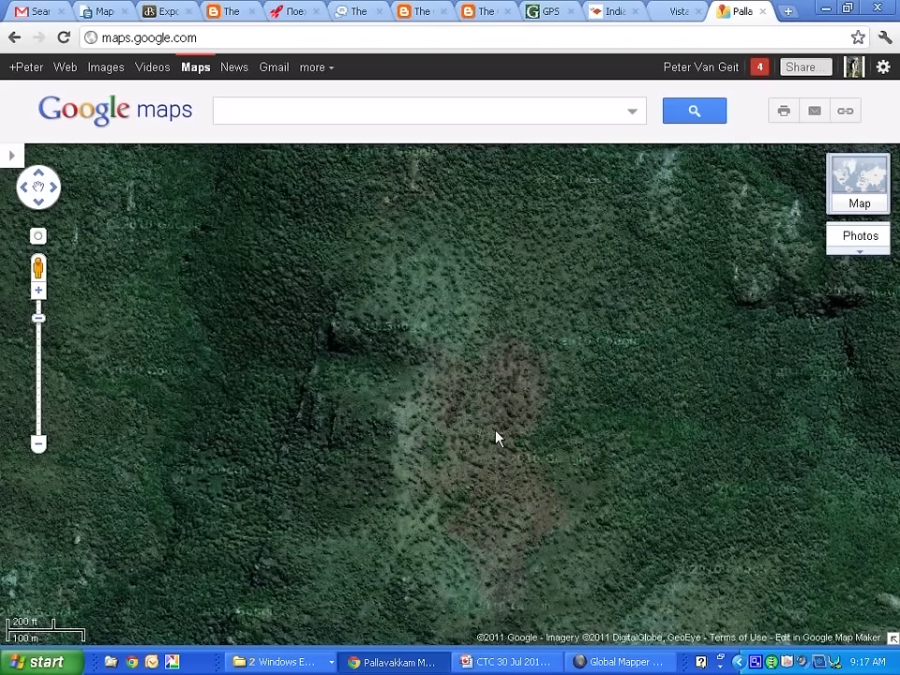
scroll(488, 498, "up", 1)
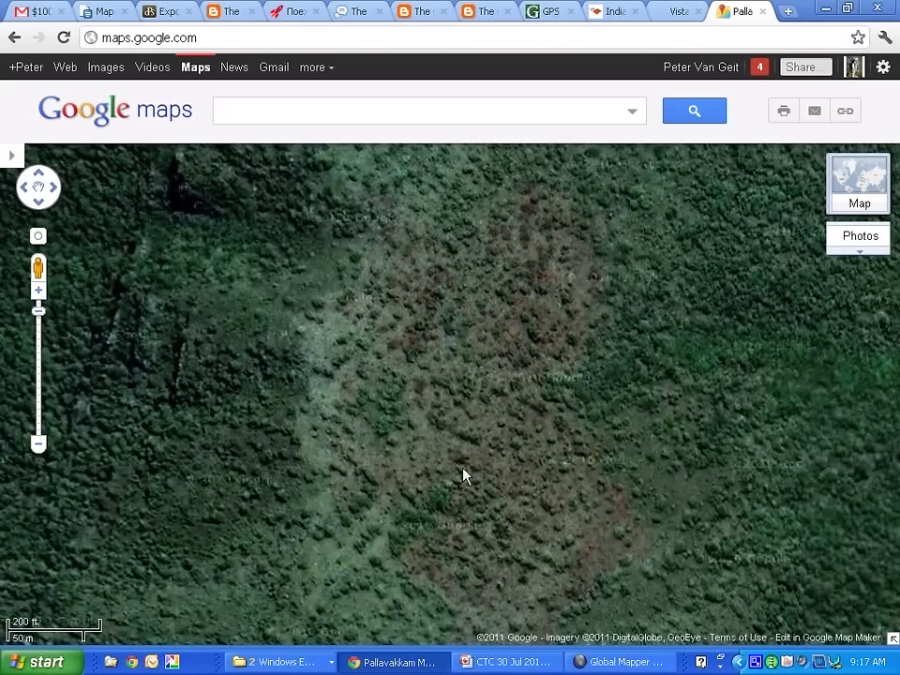
left_click_drag(355, 370, 608, 380)
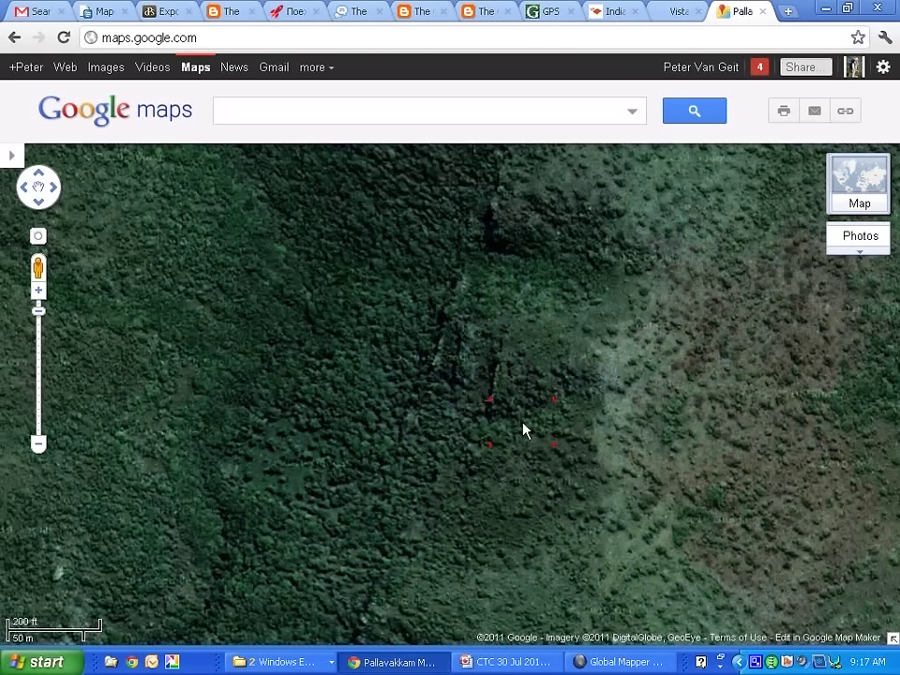
- Switch the forested hills from satellite imagery to the terrain map with contour lines at 1000 ft scale
scroll(520, 424, "down", 2)
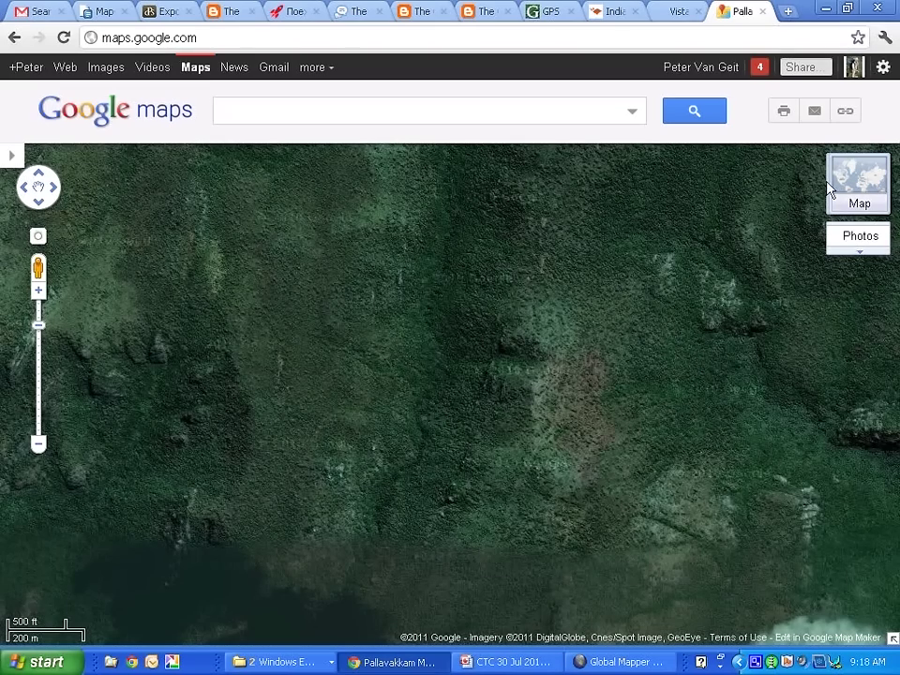
mouse_move(825, 239)
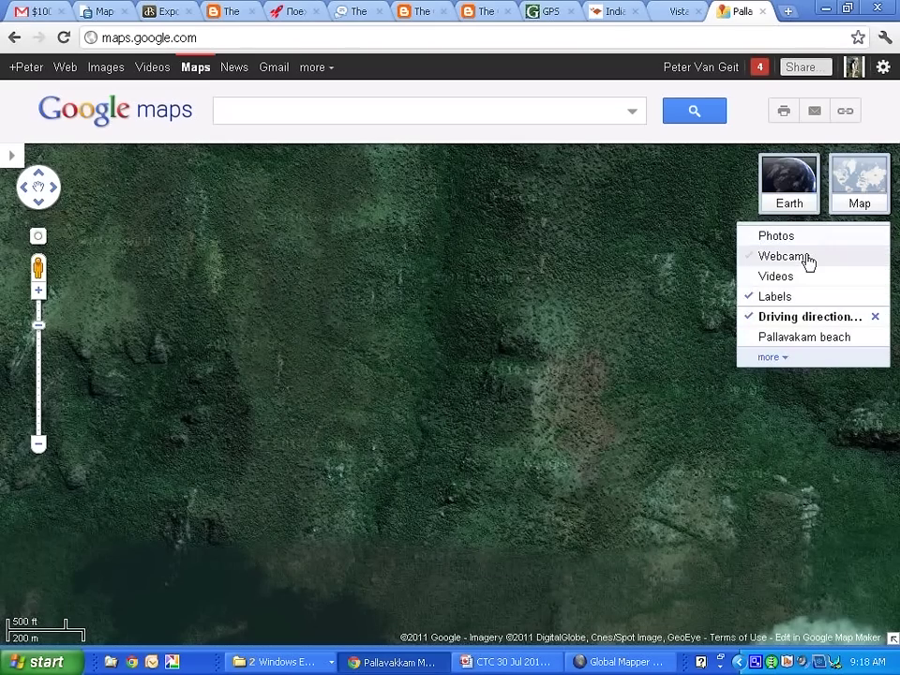
left_click(860, 177)
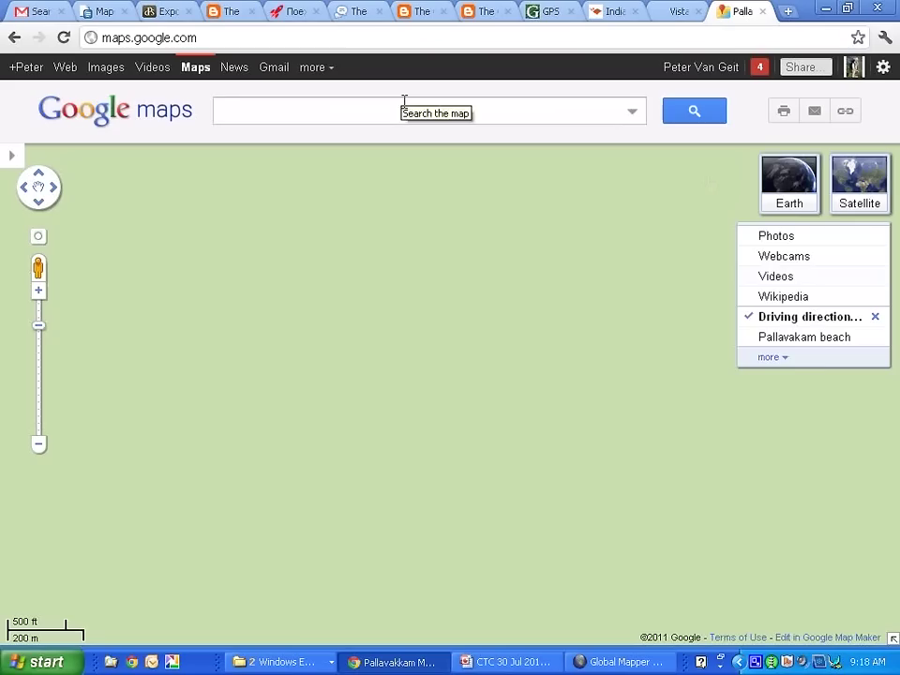
mouse_move(824, 272)
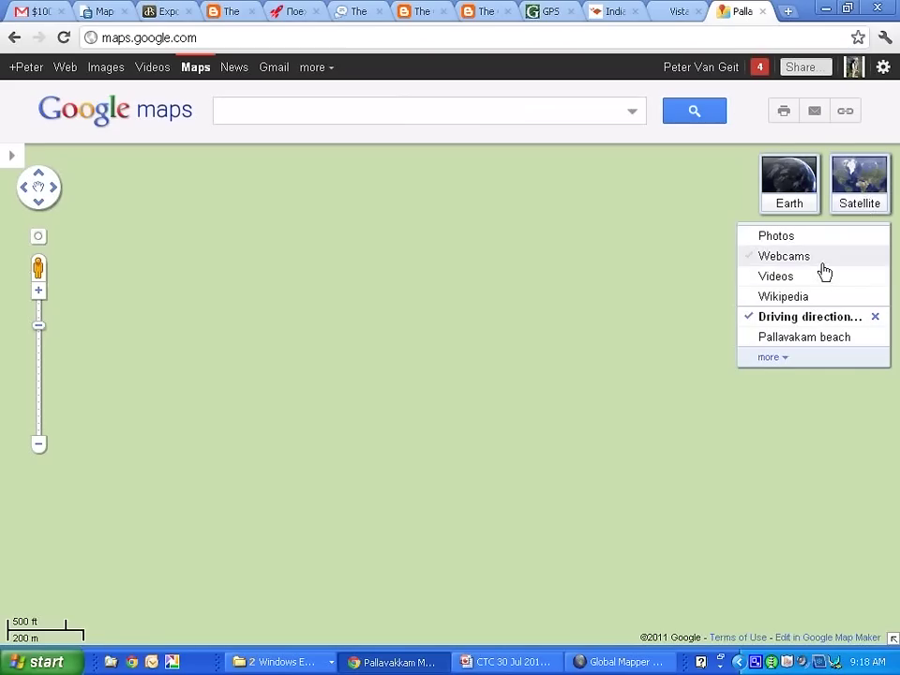
scroll(652, 329, "down", 1)
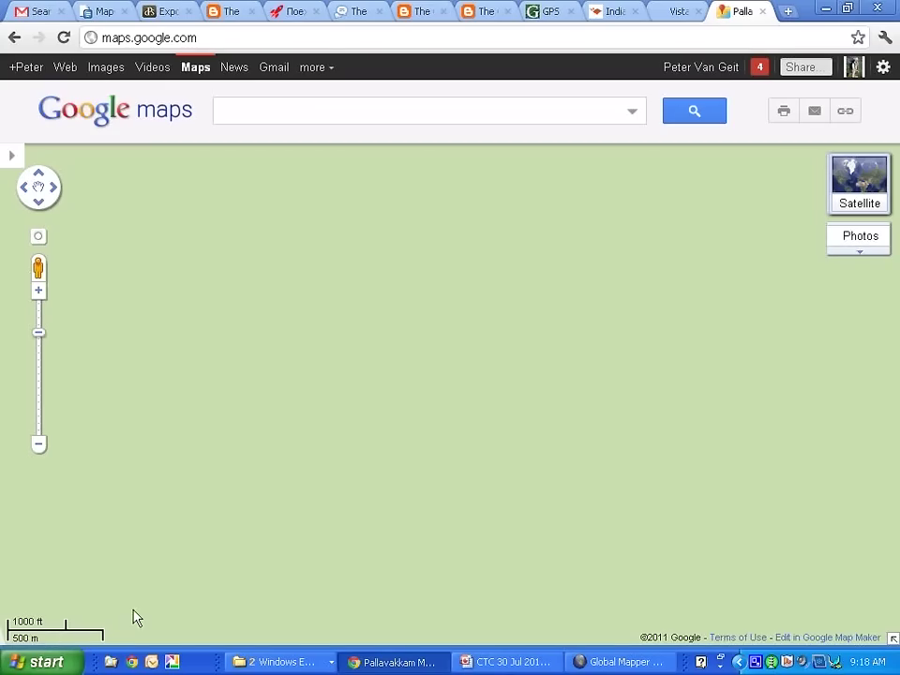
mouse_move(854, 207)
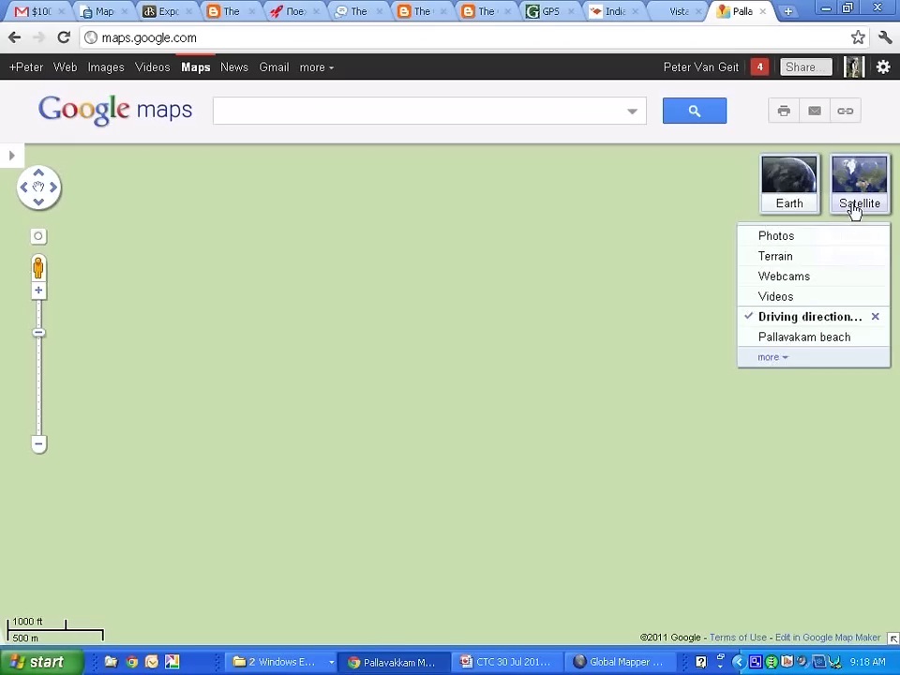
left_click(776, 257)
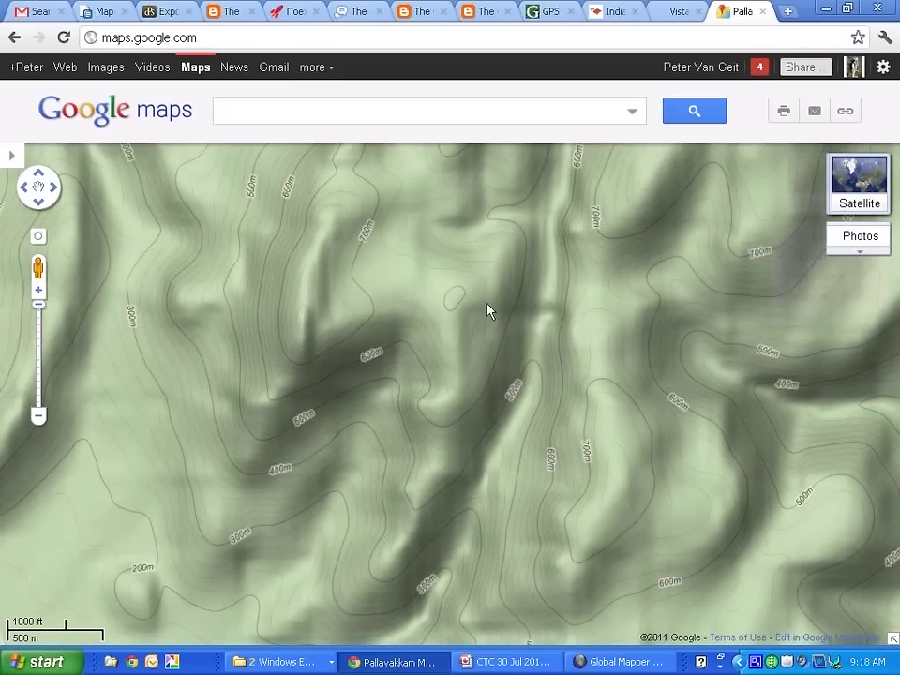
- Examine the contours of the narrow valley between the ridges, widening to the whole Nagalapuram Hills range and the driving route's end
left_click_drag(543, 264, 490, 305)
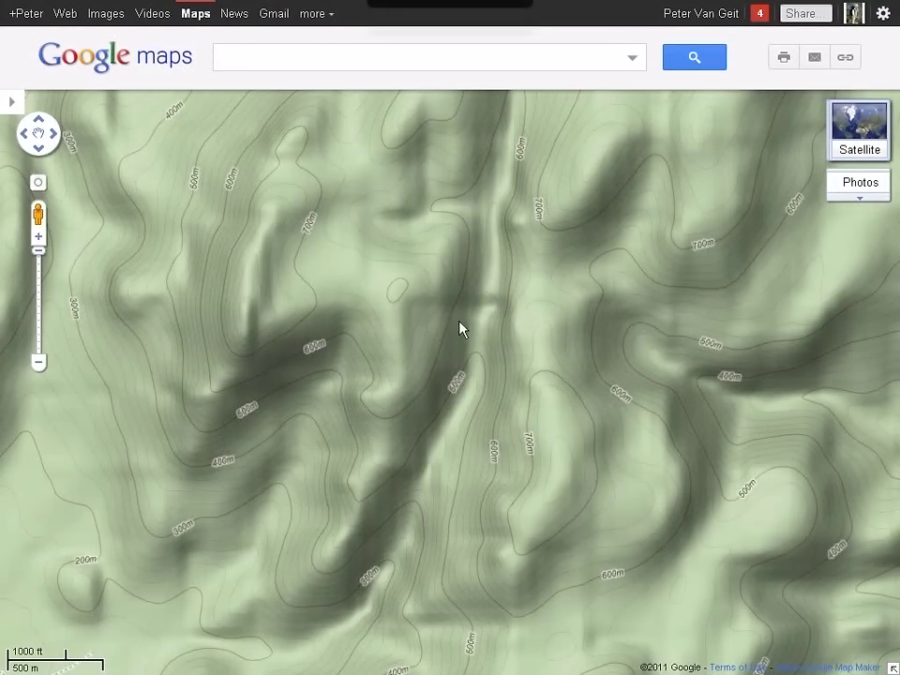
left_click_drag(494, 300, 457, 364)
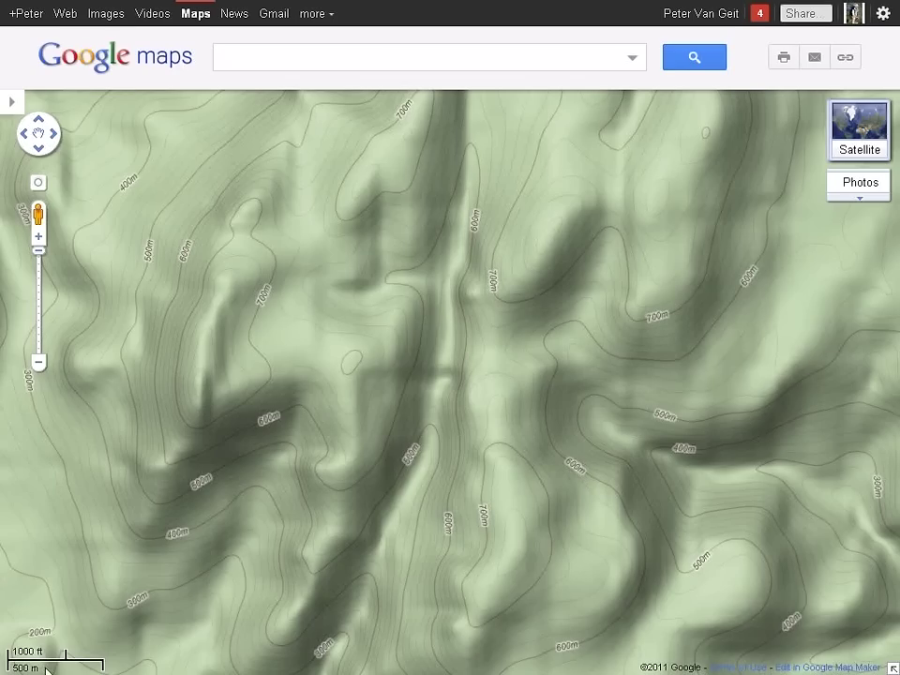
scroll(373, 484, "down", 1)
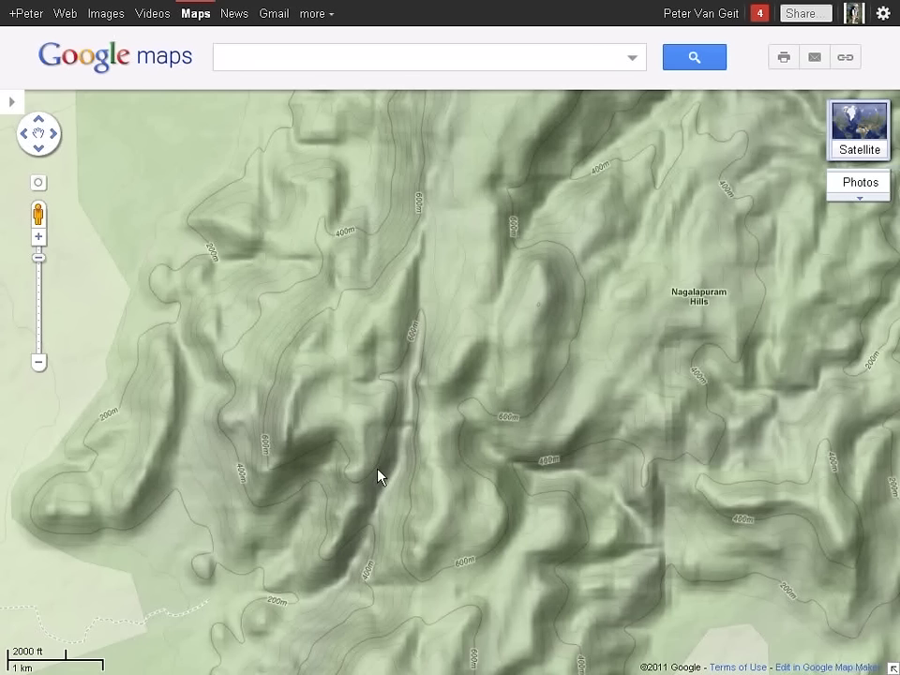
scroll(378, 475, "down", 1)
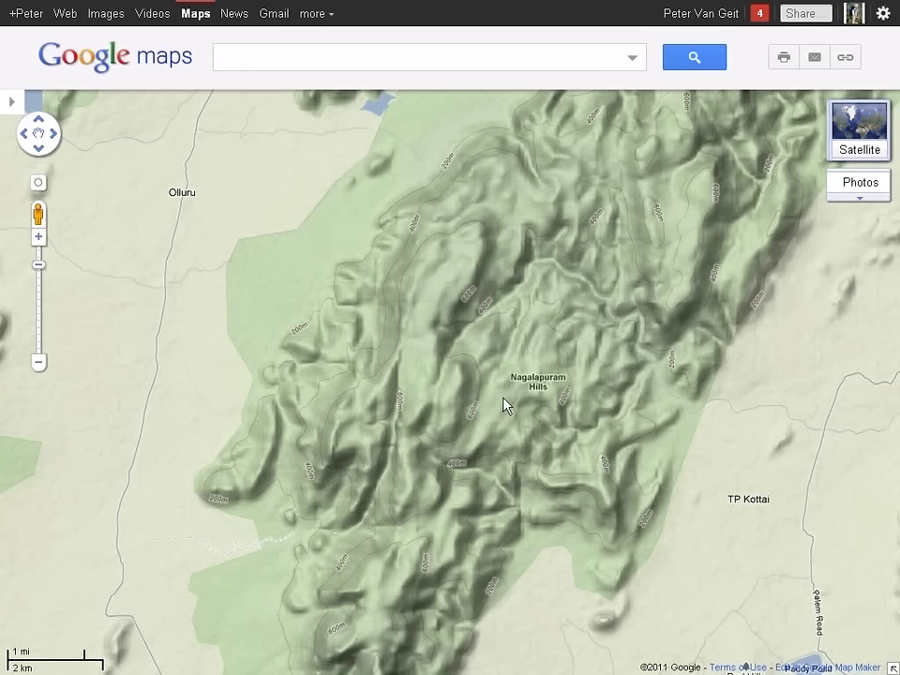
scroll(456, 421, "down", 1)
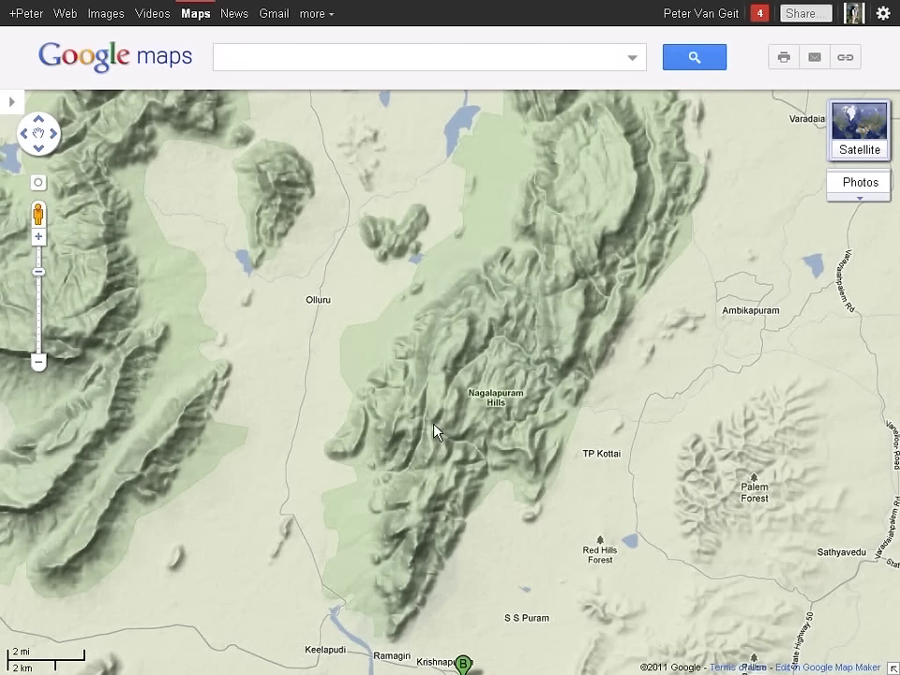
scroll(433, 430, "down", 1)
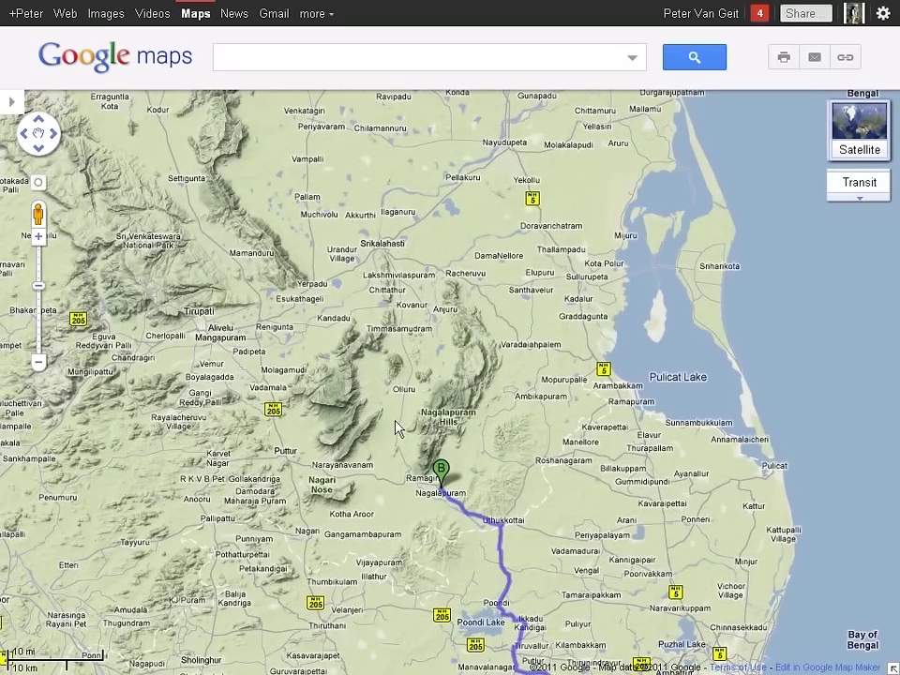
- Examine the contours of the deep valley northwest of the Nagalapuram Hills label at 1000 ft scale, following it northeast
scroll(423, 413, "up", 2)
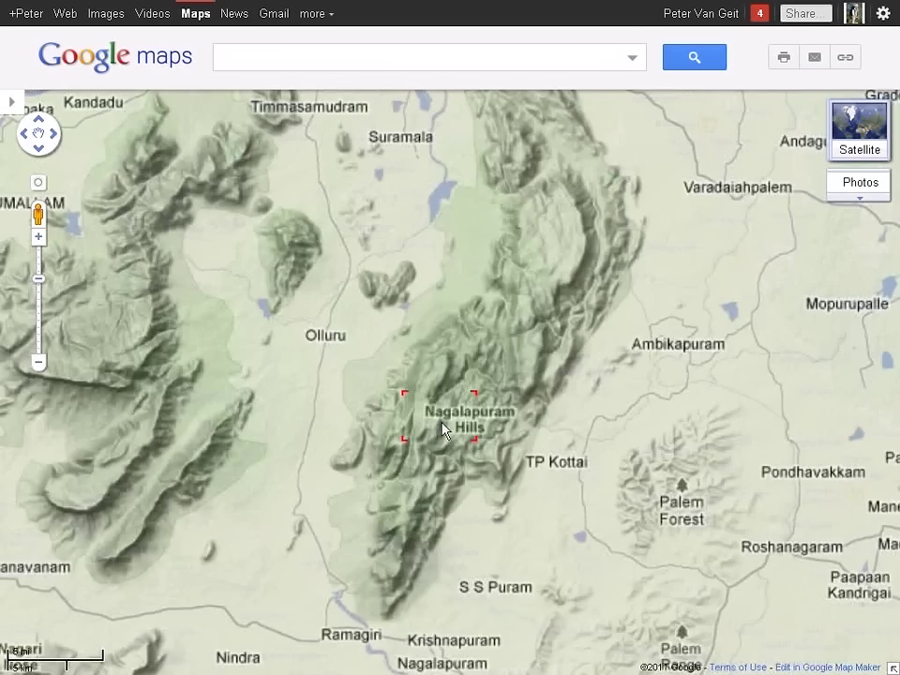
scroll(446, 436, "up", 1)
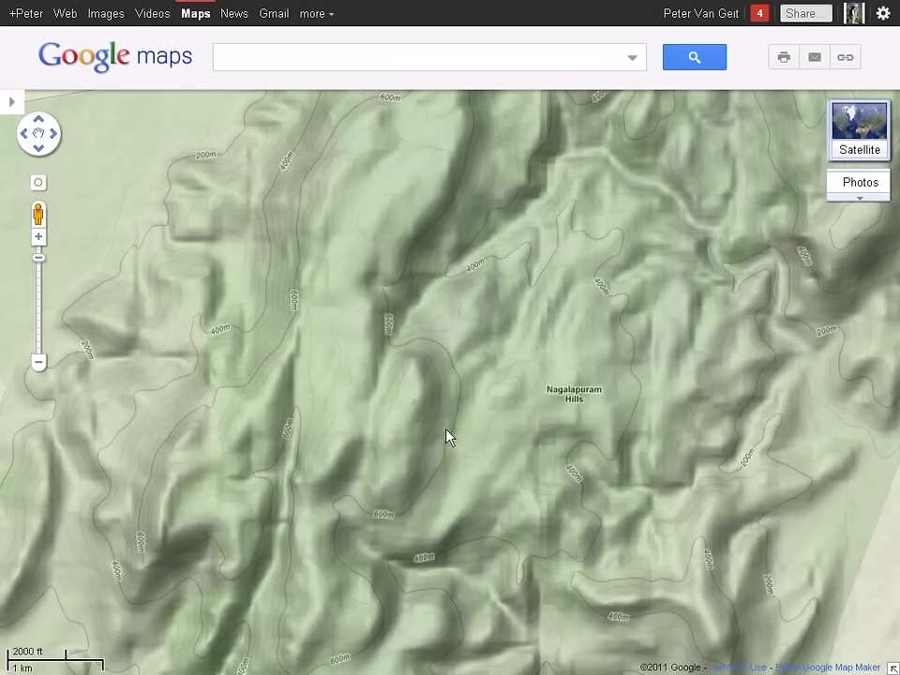
scroll(446, 436, "up", 1)
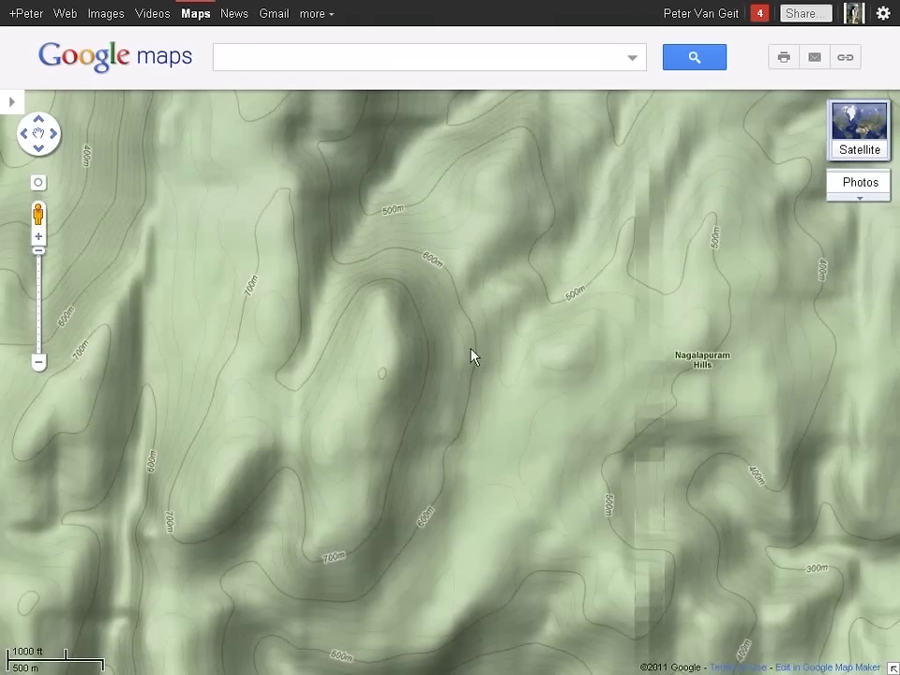
left_click_drag(469, 357, 454, 546)
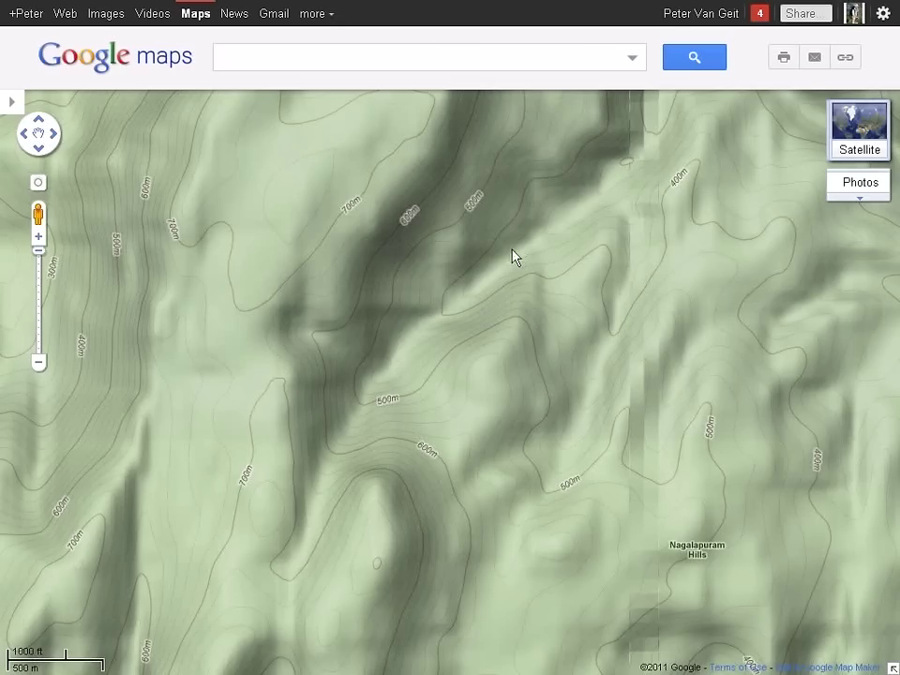
left_click_drag(514, 258, 476, 350)
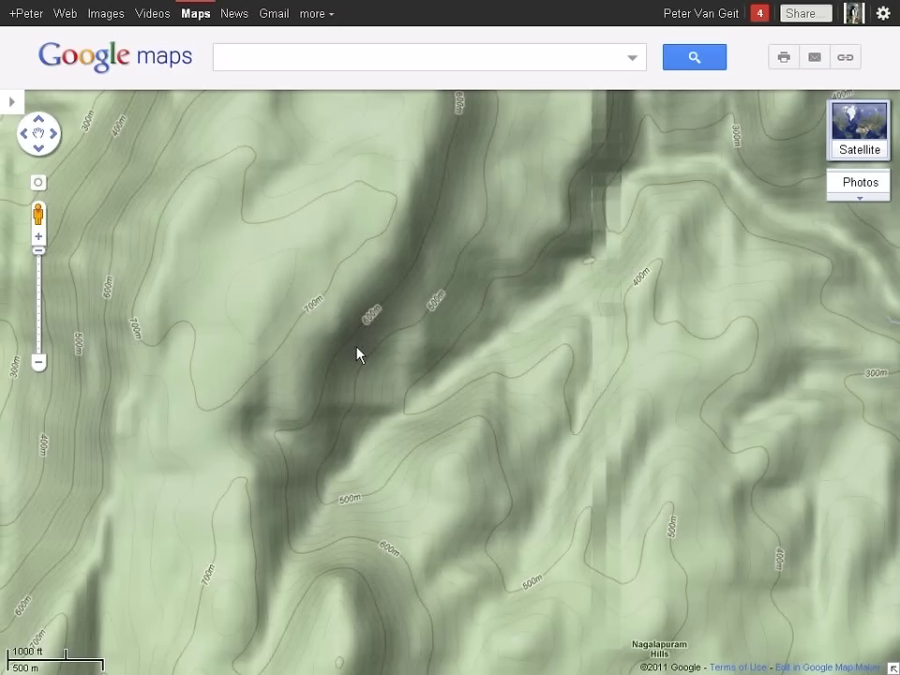
key("super")
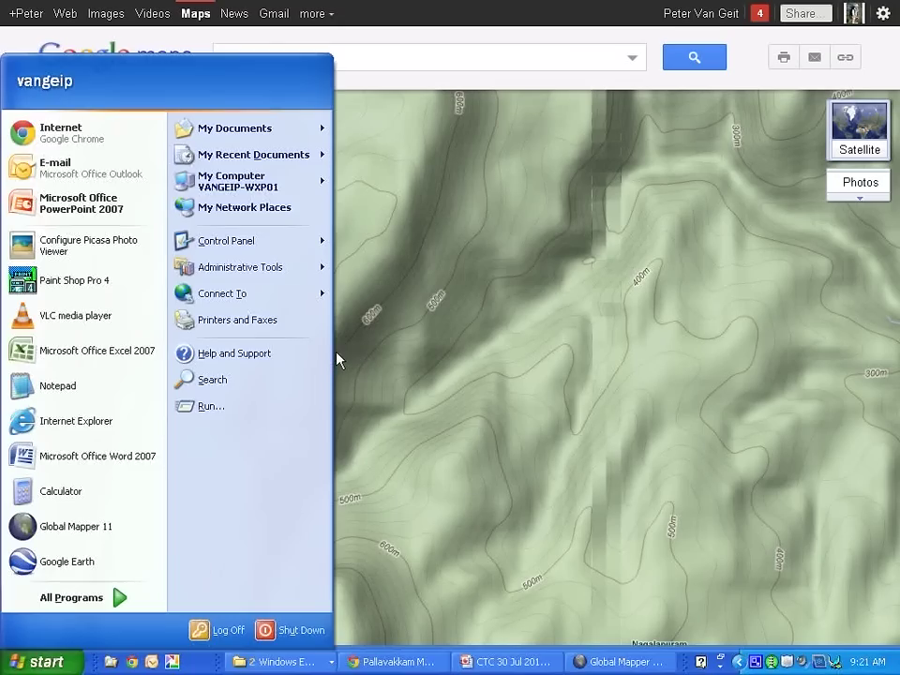
left_click(755, 661)
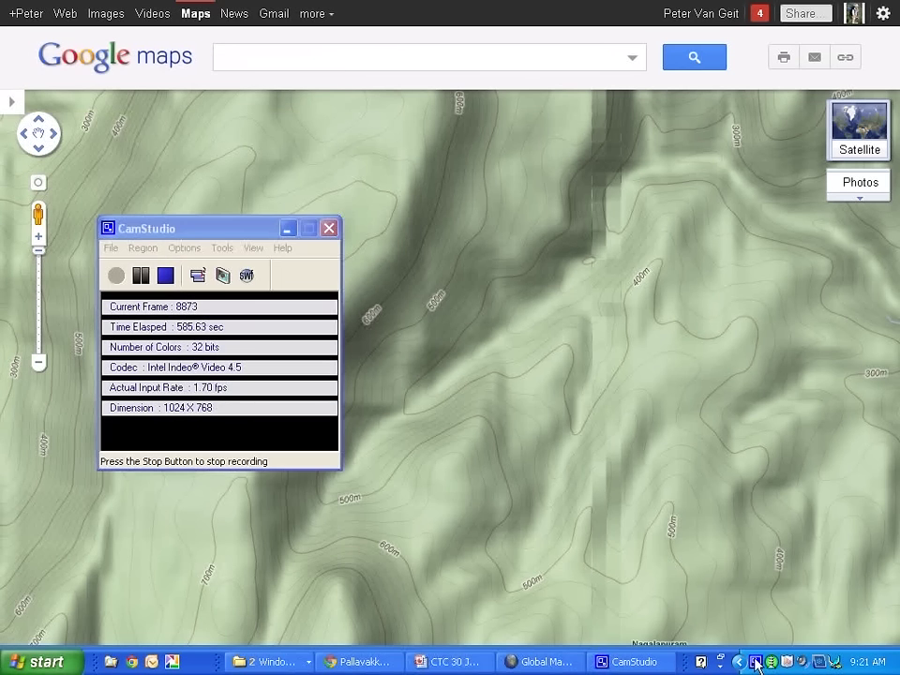